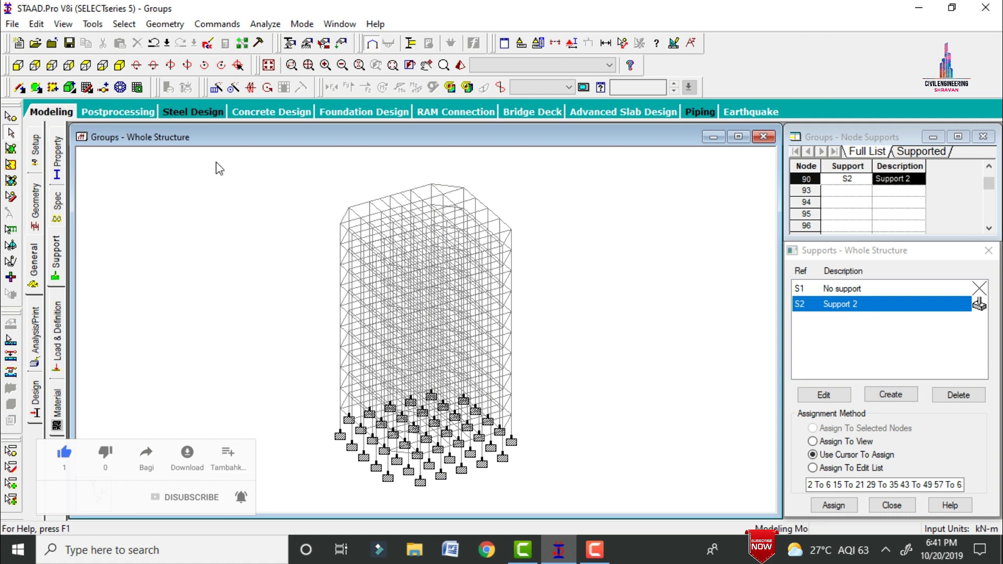
Inspect the building in a tilted 3D rendered view, then return to the model in top view
left_click(459, 67)
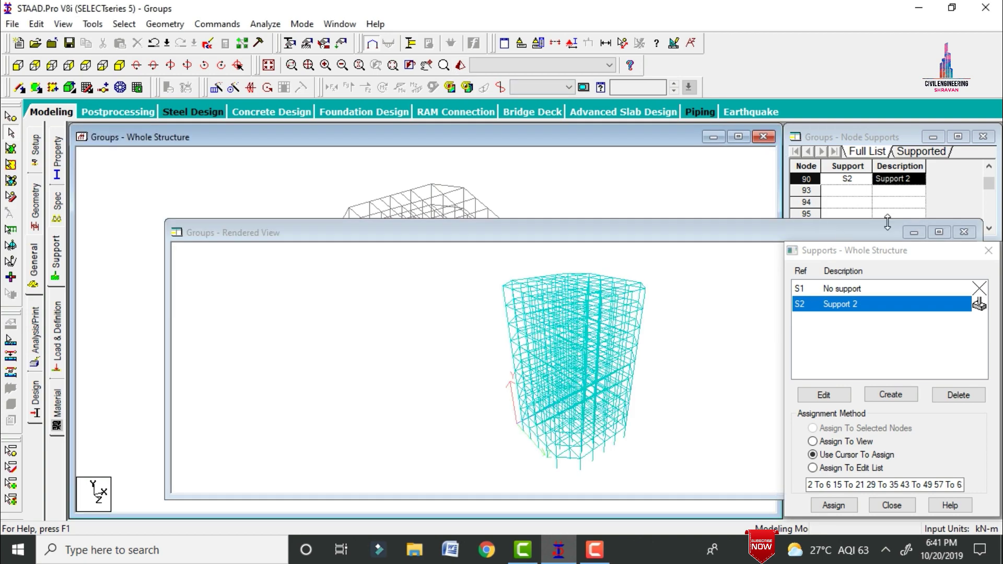
left_click_drag(638, 250, 296, 237)
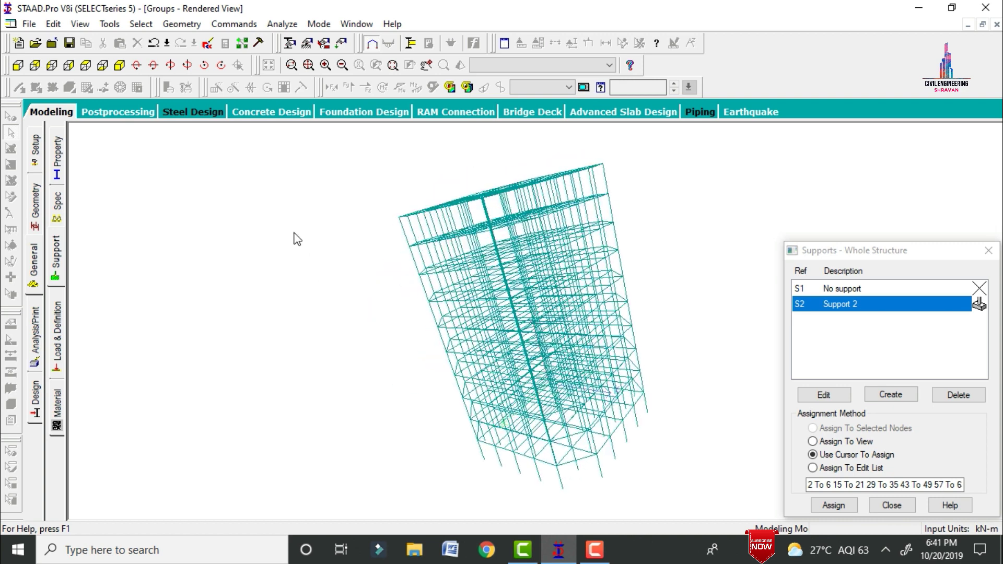
left_click(59, 115)
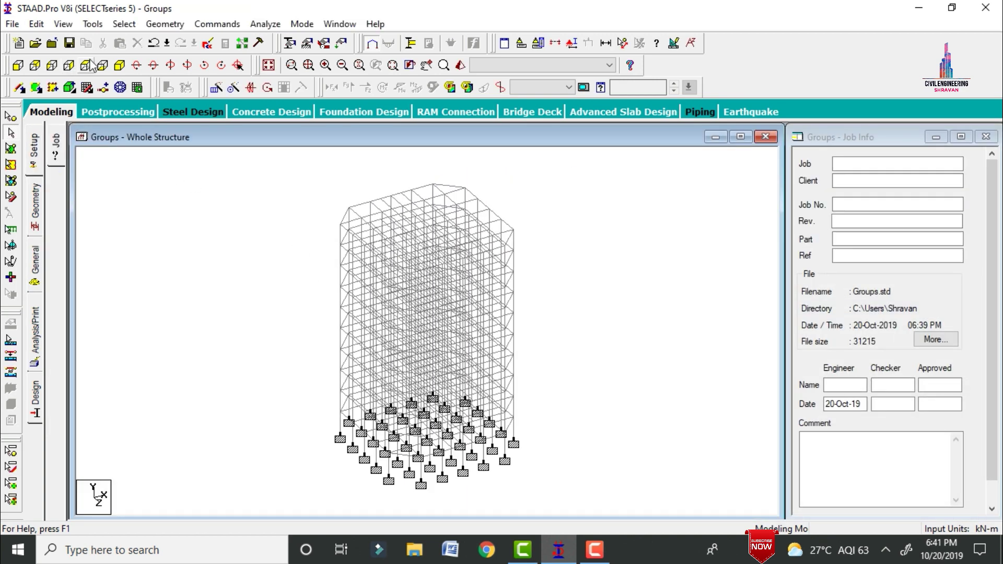
left_click(86, 65)
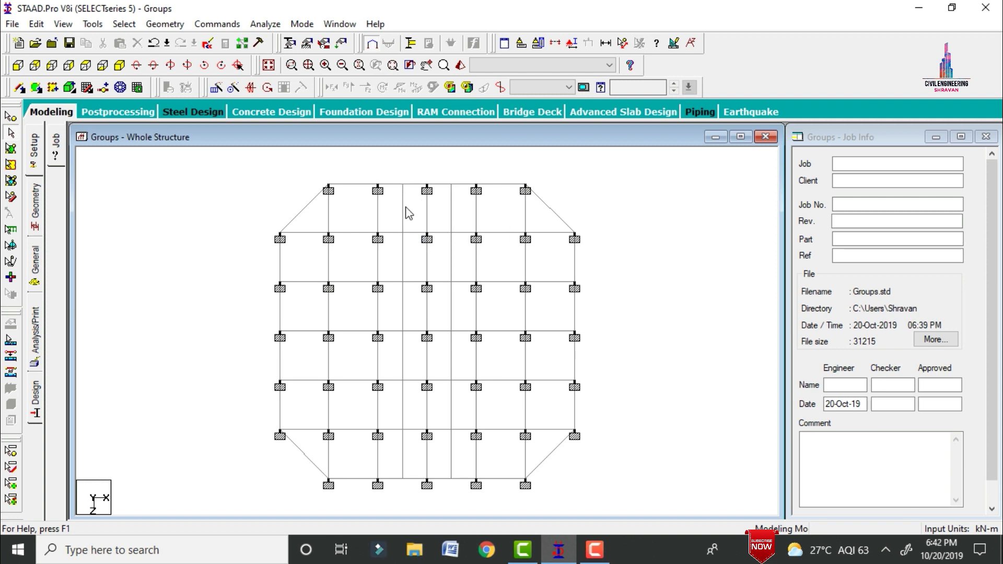
Pick the two upper diagonal corner beams in plan, deselect them, and return to isometric view
left_click(120, 65)
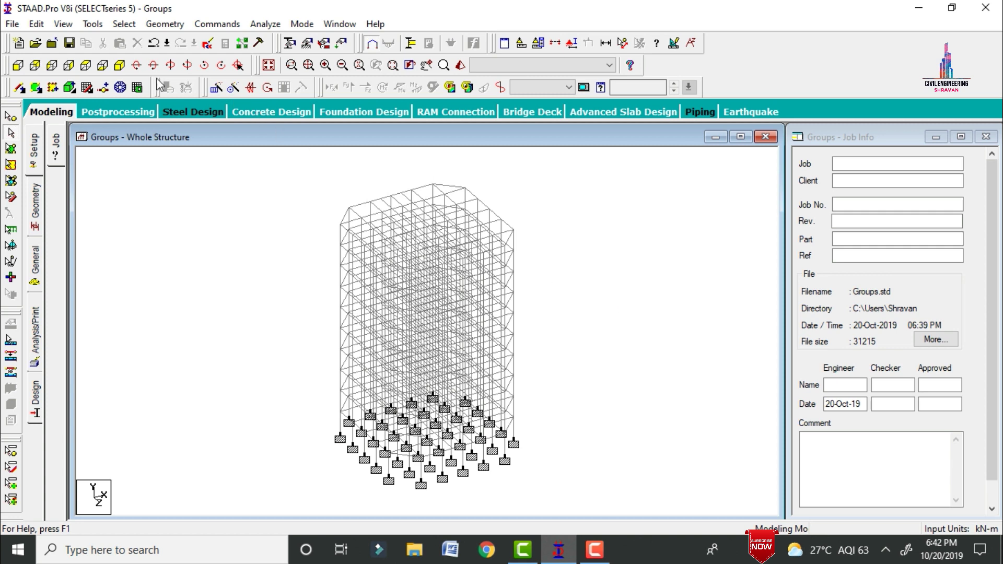
key("ctrl+t")
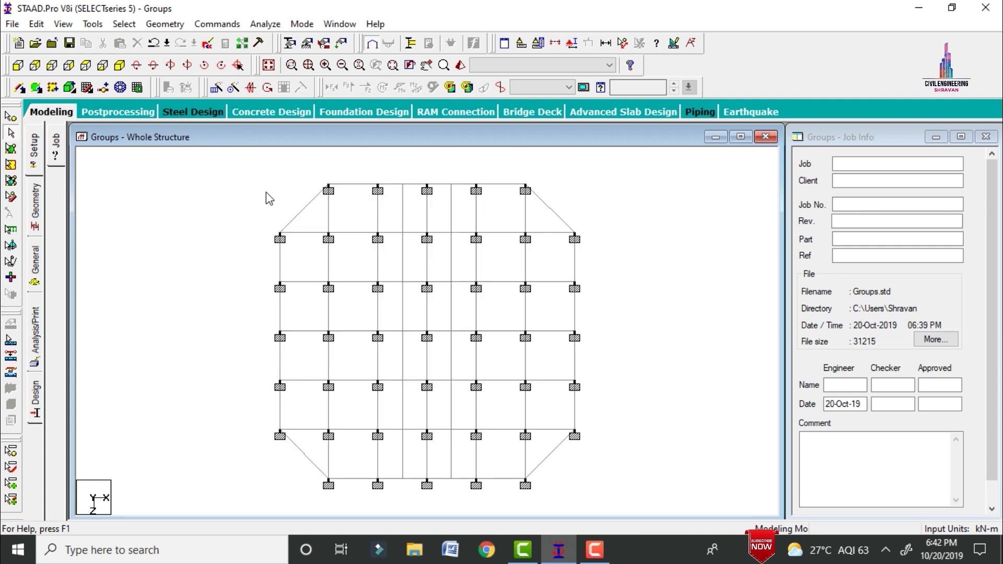
left_click(303, 217)
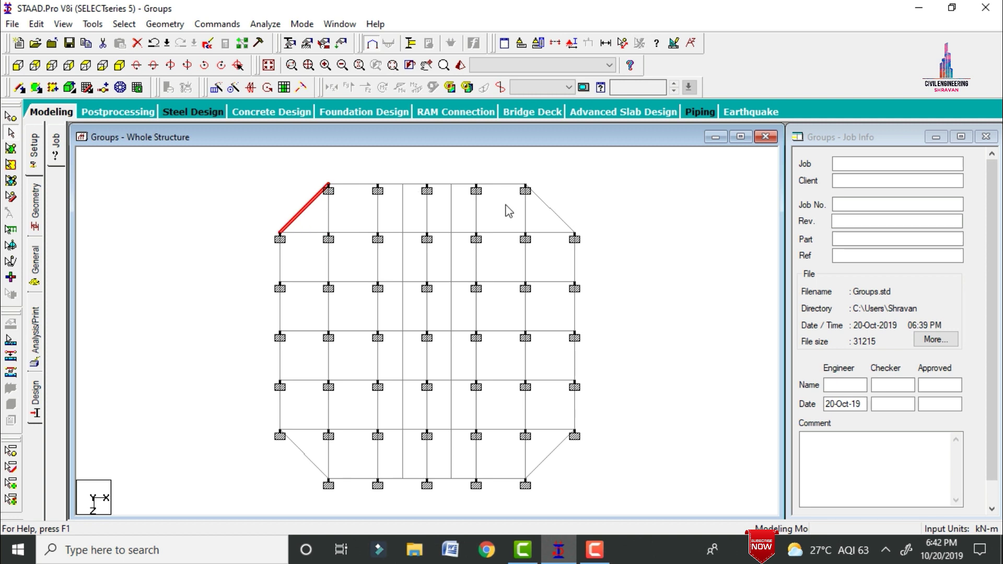
left_click(547, 211, "ctrl")
left_click(693, 313)
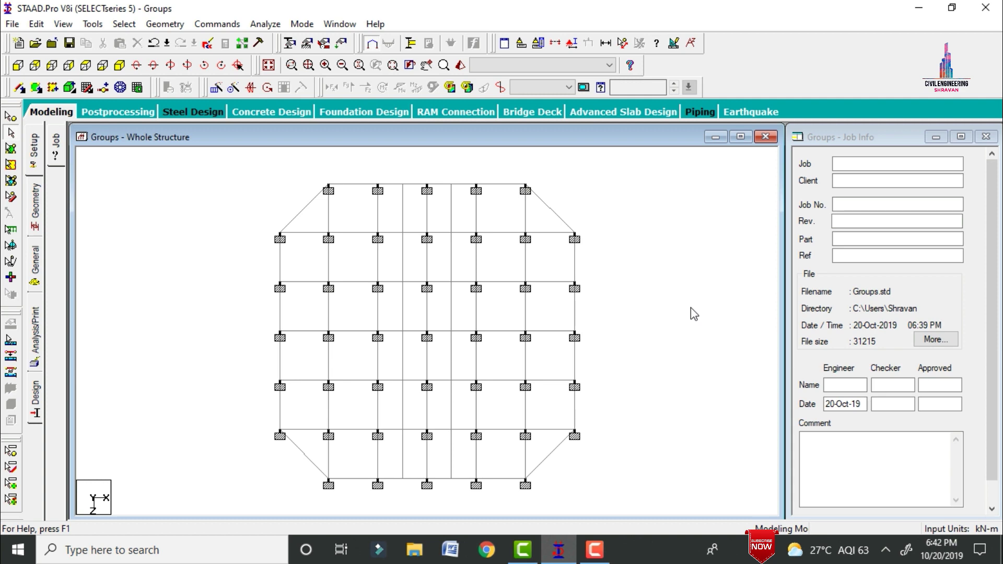
left_click(119, 64)
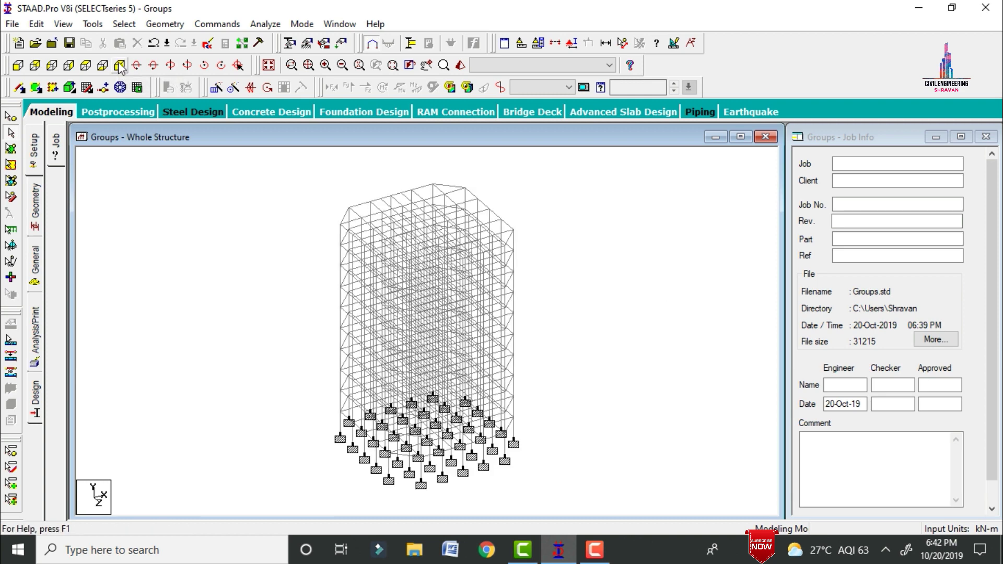
Use Select by Group Name to highlight the _INCLINED_BEAMS, _COLUMN, _BEAMS and _SB groups
left_click(122, 26)
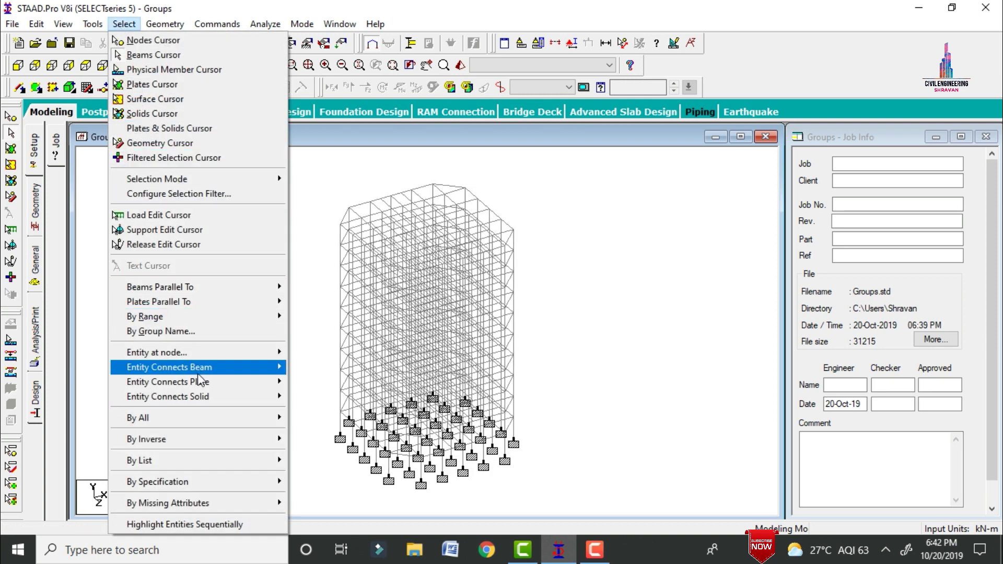
left_click(187, 331)
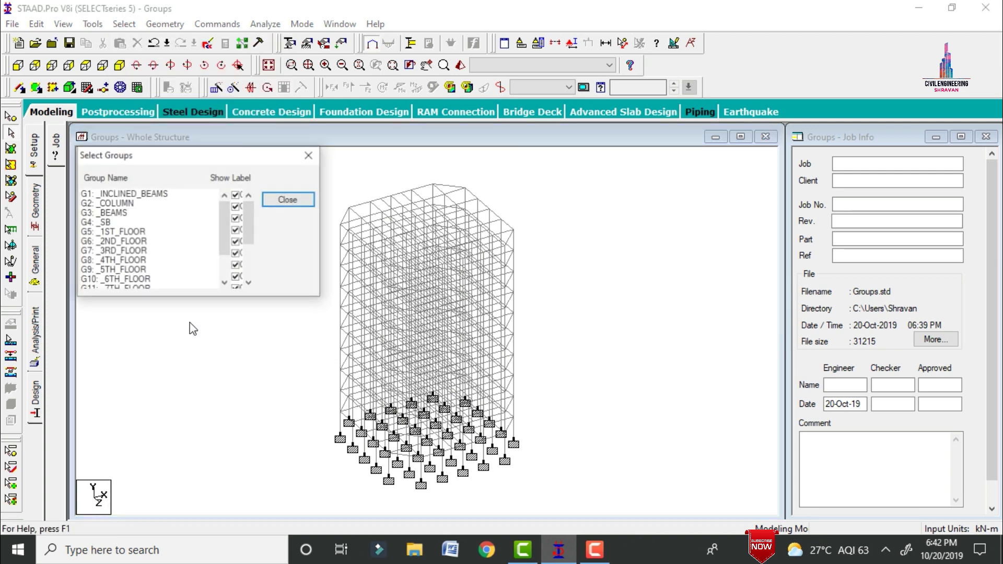
mouse_move(224, 225)
left_mouse_down()
mouse_move(221, 268)
mouse_move(223, 206)
left_mouse_up()
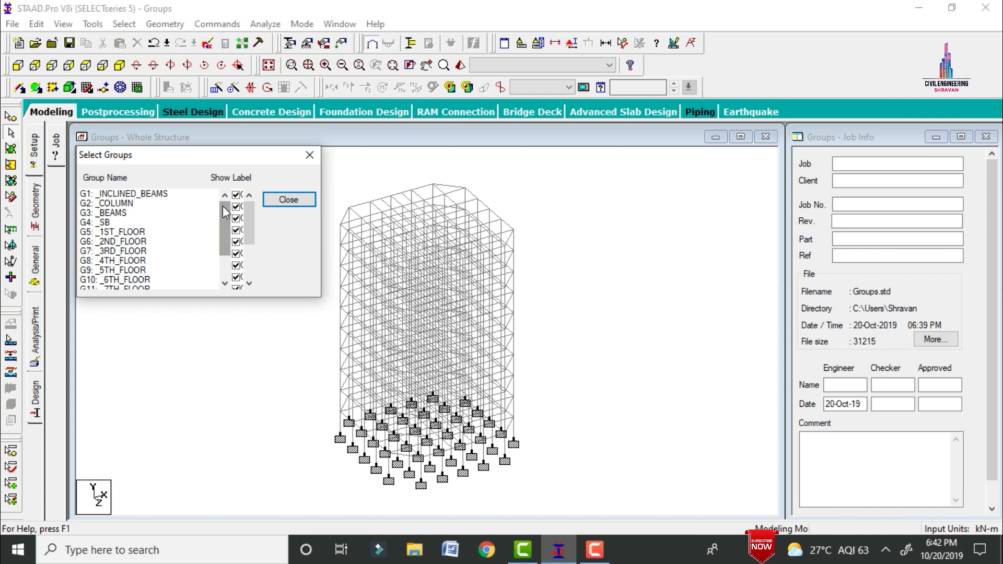
left_click(141, 194)
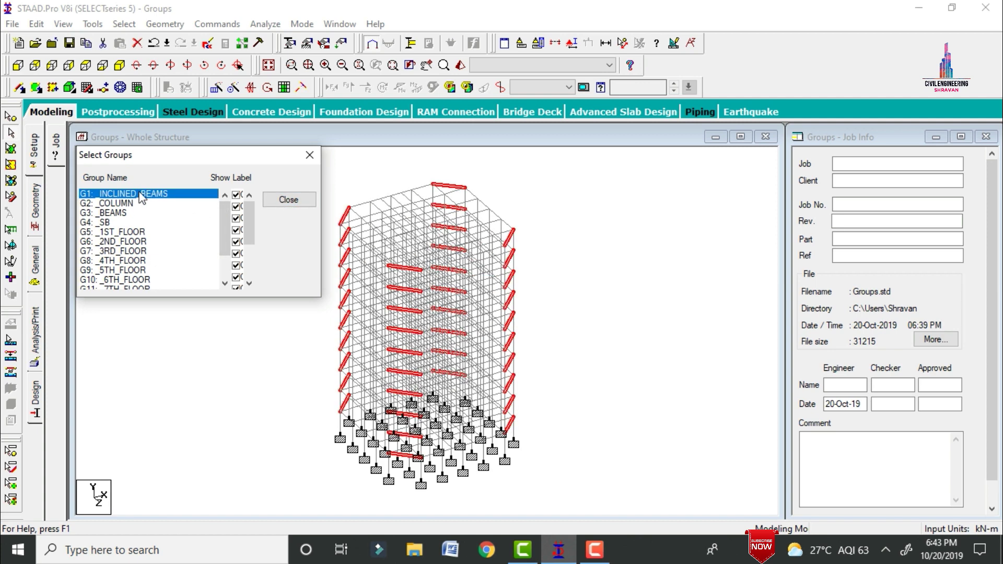
left_click(124, 205)
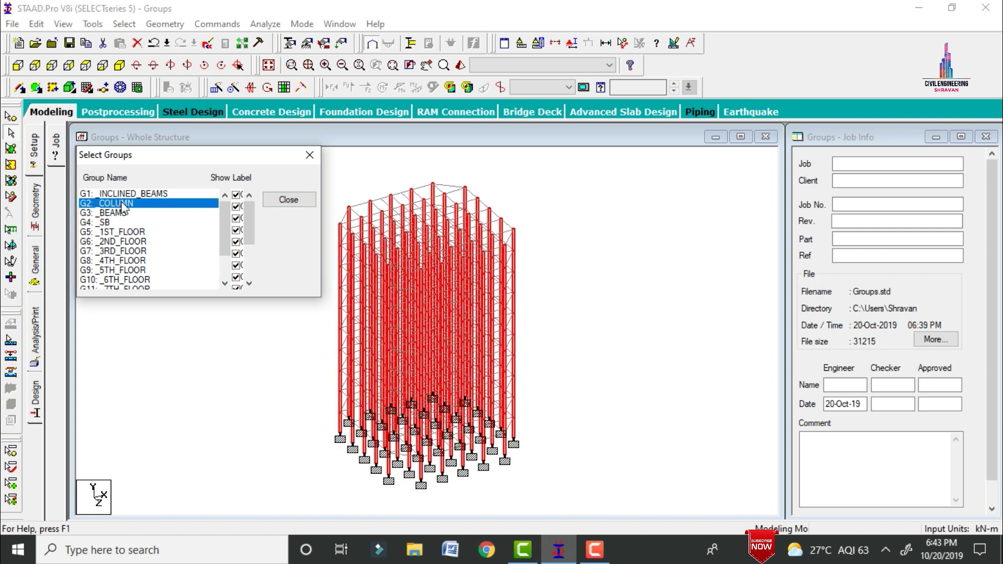
left_click(117, 214)
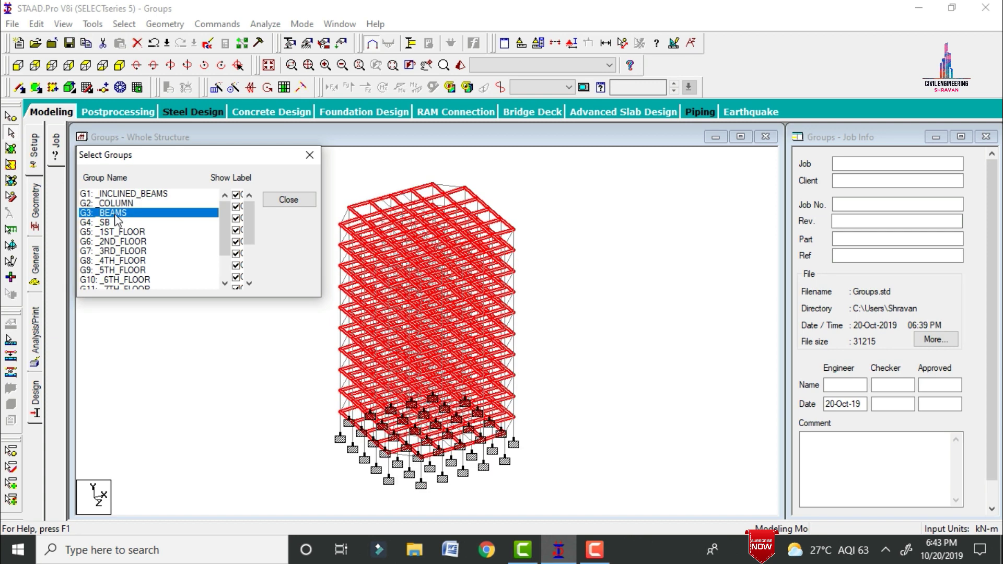
left_click(116, 222)
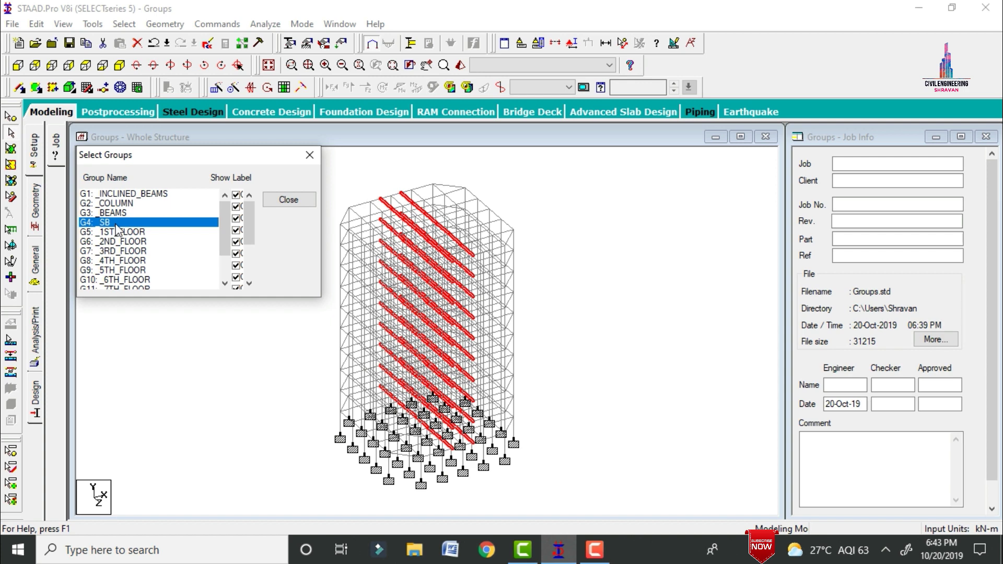
Highlight the floor groups _1ST_FLOOR through _7TH_FLOOR in turn
left_click(119, 232)
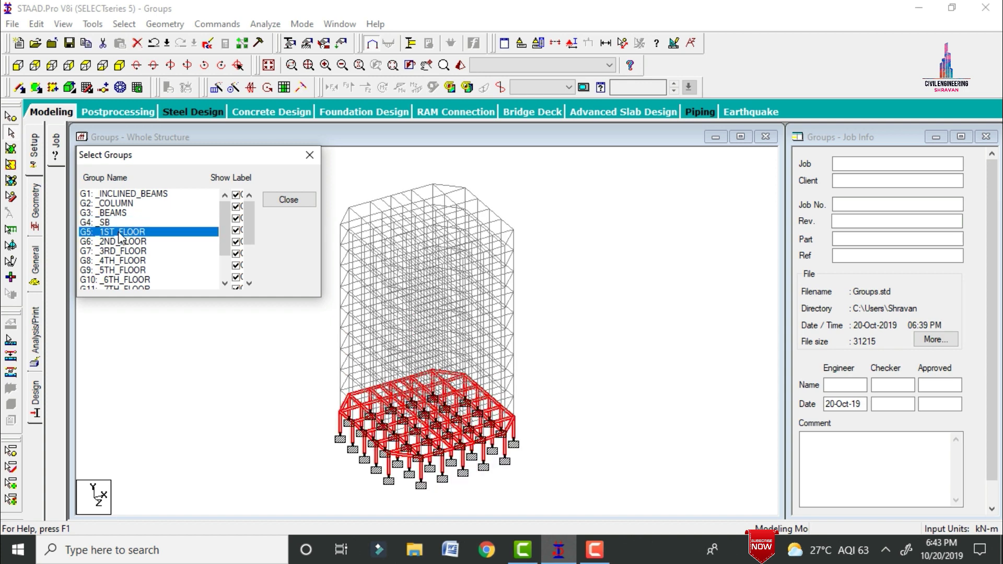
left_click(121, 242)
left_click(120, 241)
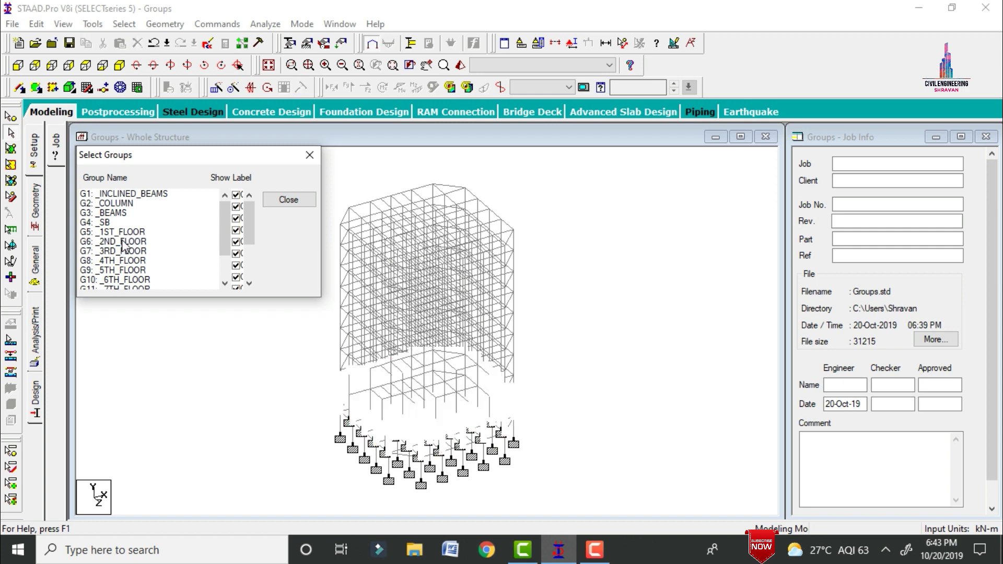
left_click(122, 251)
left_click(126, 260, "shift")
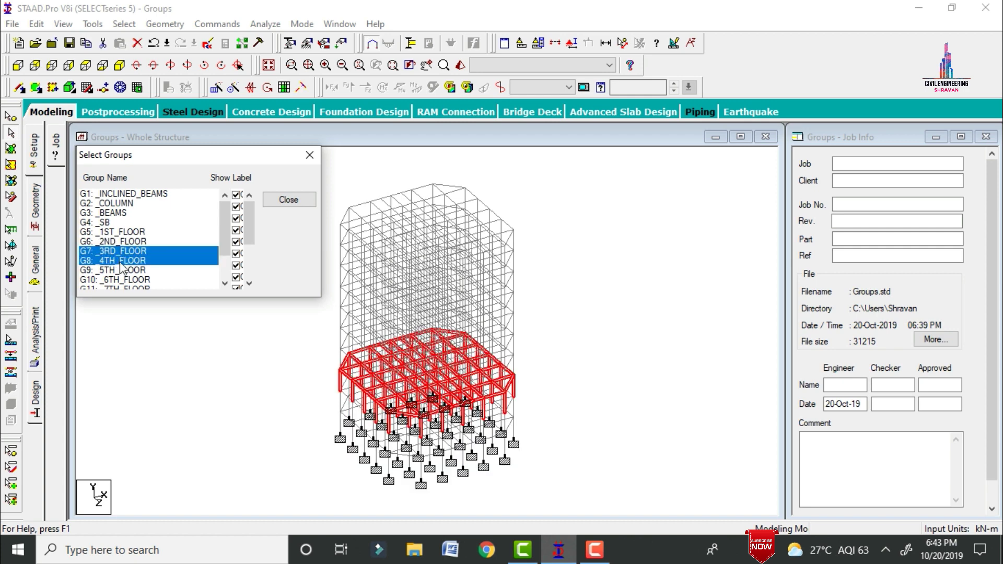
left_click(128, 260)
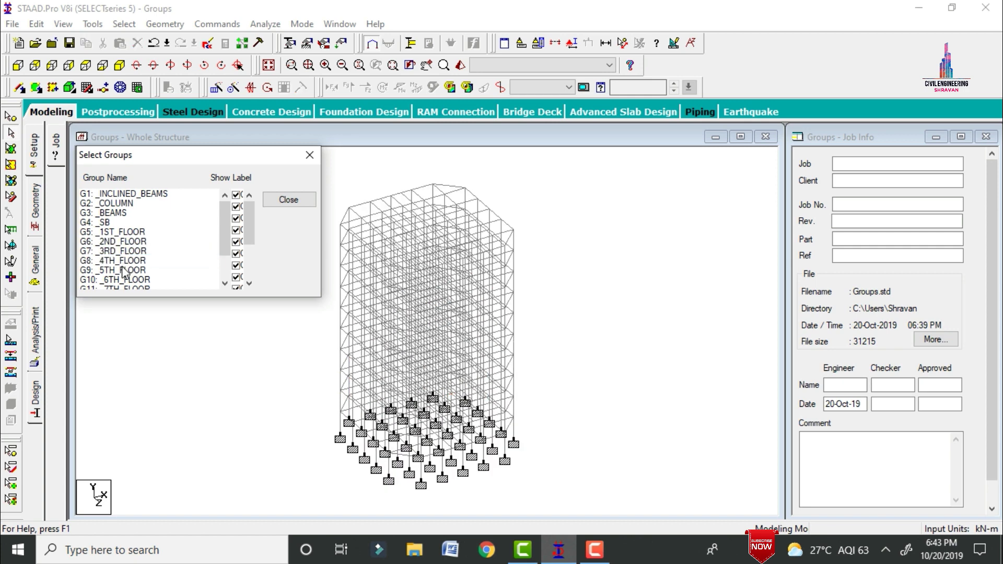
left_click(122, 270)
left_click(134, 281, "shift")
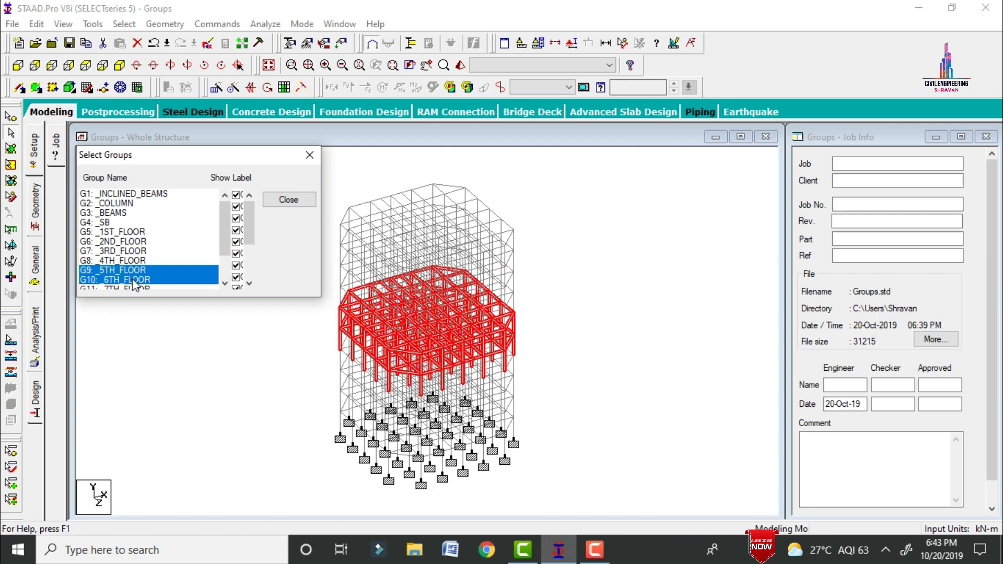
left_click(142, 288, "shift")
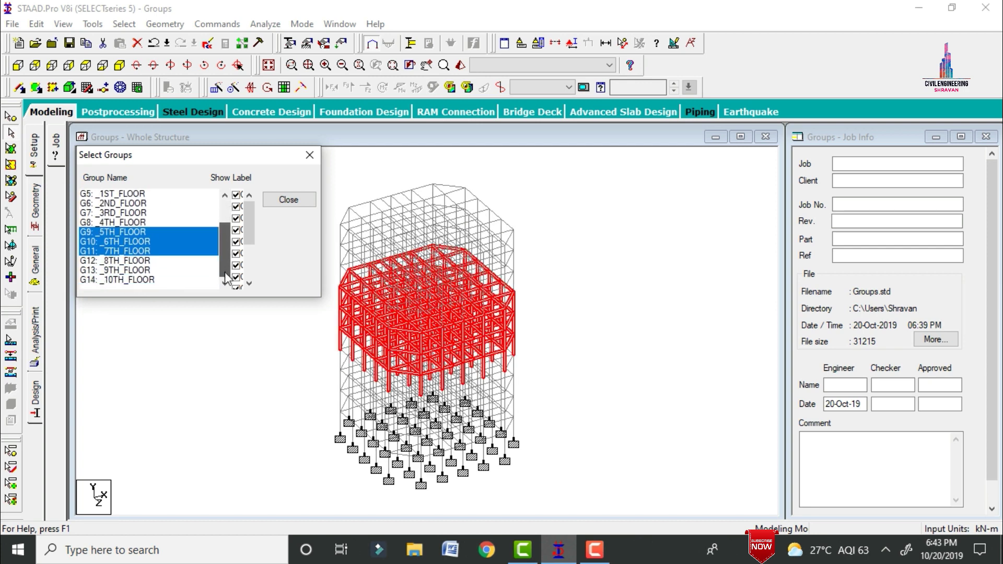
Highlight _8TH_FLOOR, _9TH_FLOOR and _10TH_FLOOR, ending with only the top floor, then close
scroll(225, 242, "down", 1)
left_click(118, 260, "shift")
left_click(159, 232, "ctrl")
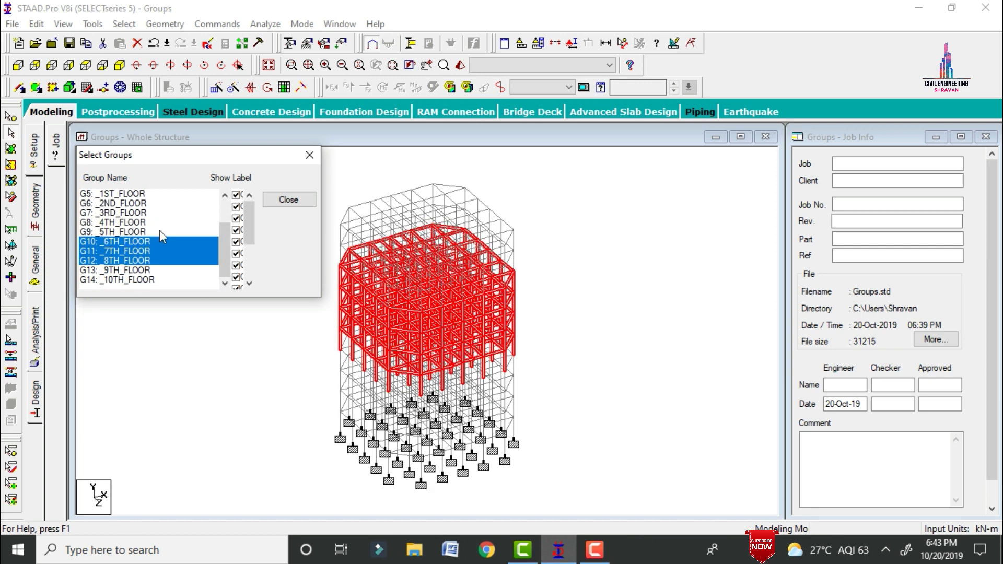
left_click(145, 242, "ctrl")
left_click(142, 251, "ctrl")
left_click(147, 270, "ctrl")
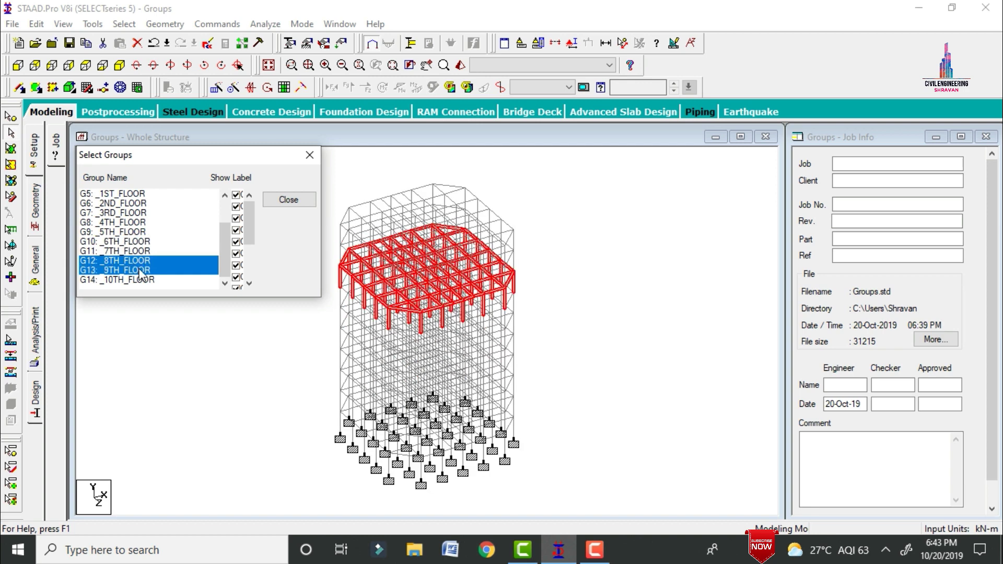
left_click(147, 282, "ctrl")
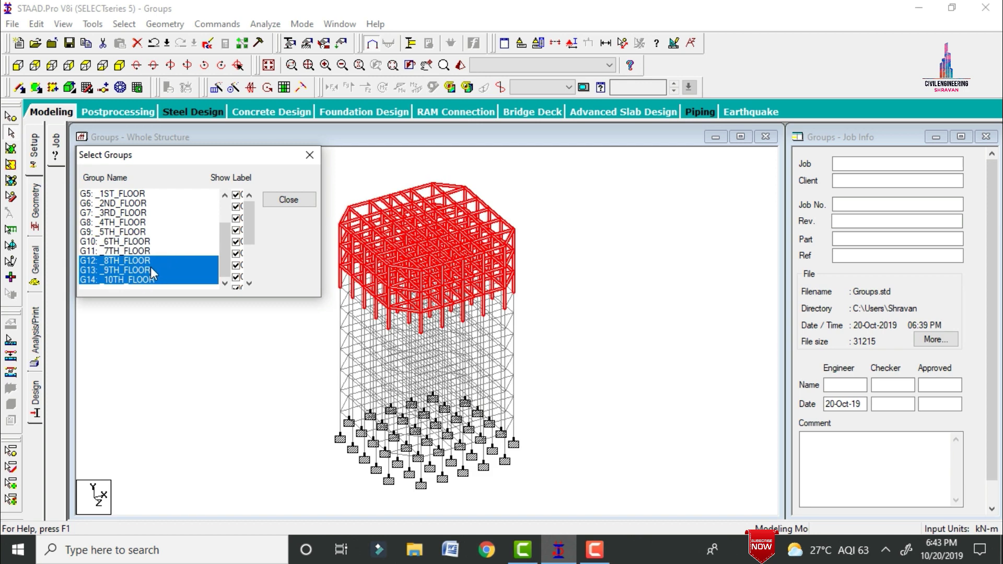
left_click(149, 261, "ctrl")
left_click(149, 270, "ctrl")
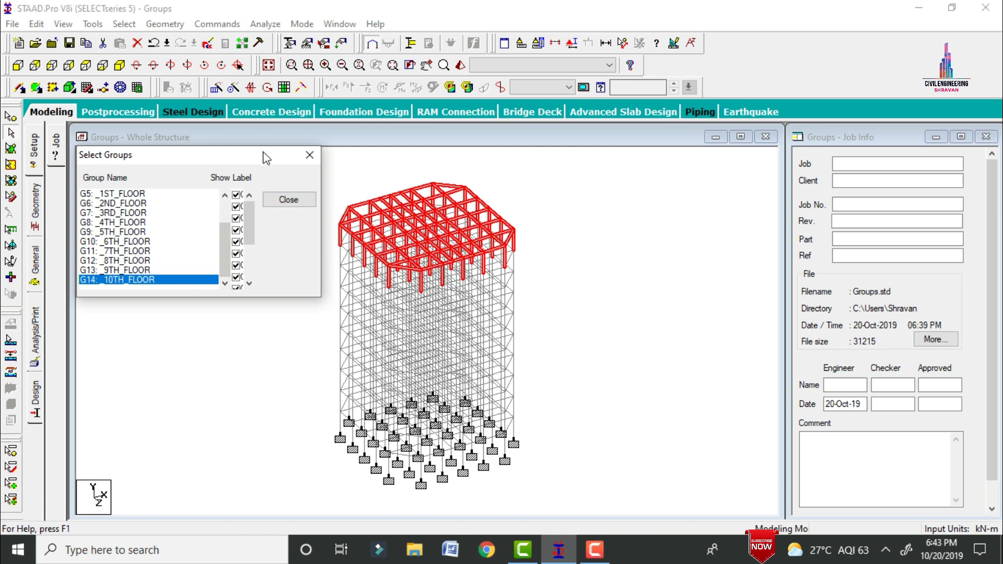
left_click(310, 154)
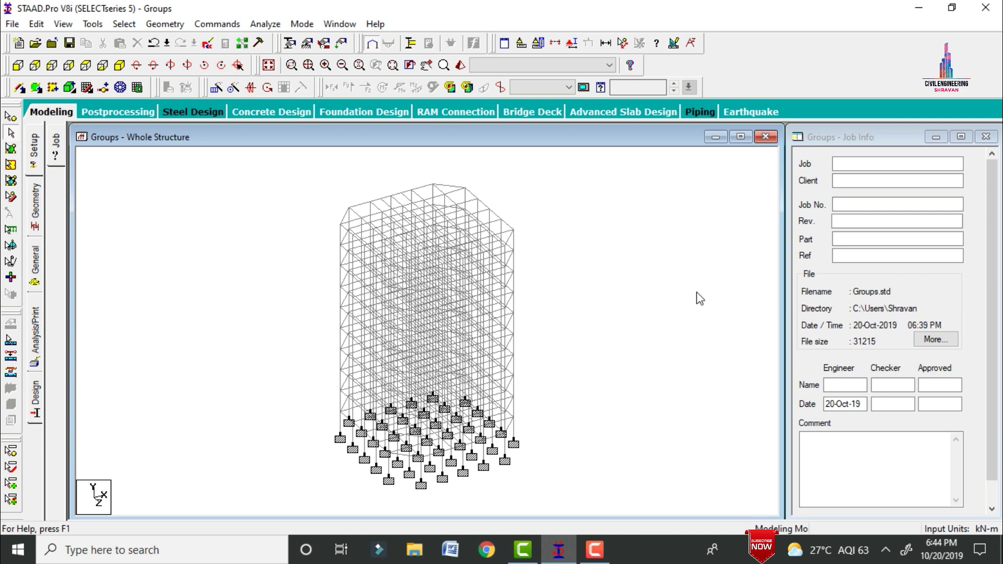
Delete every group from _INCLINED_BEAMS onward until the group list is empty, then close it
left_click(93, 24)
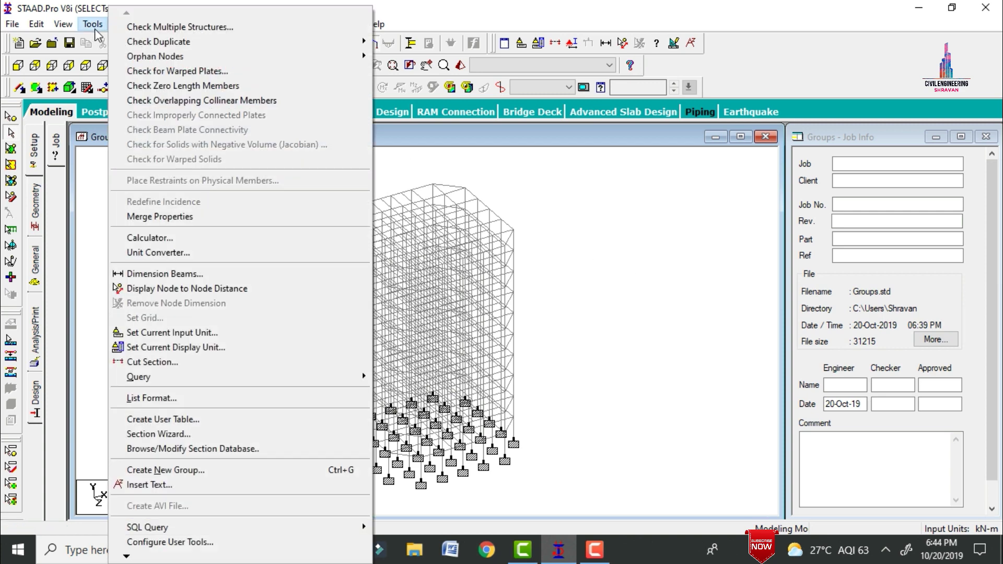
left_click(215, 469)
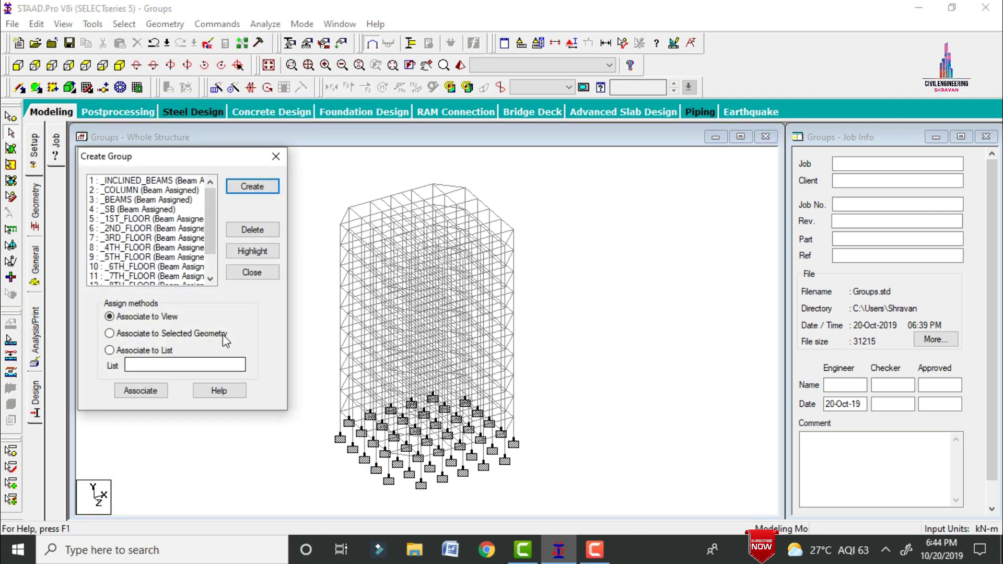
left_click(163, 181)
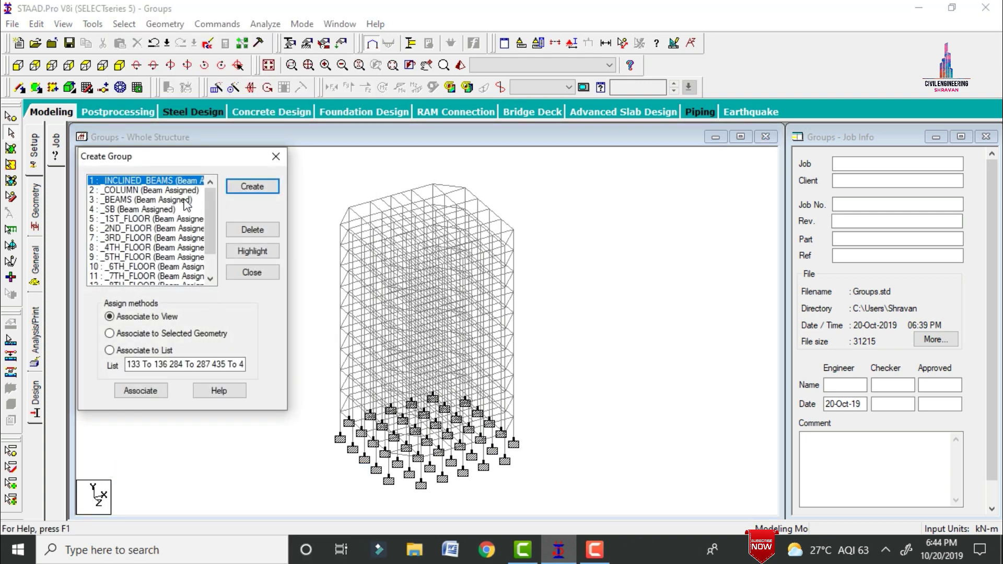
left_click(241, 232)
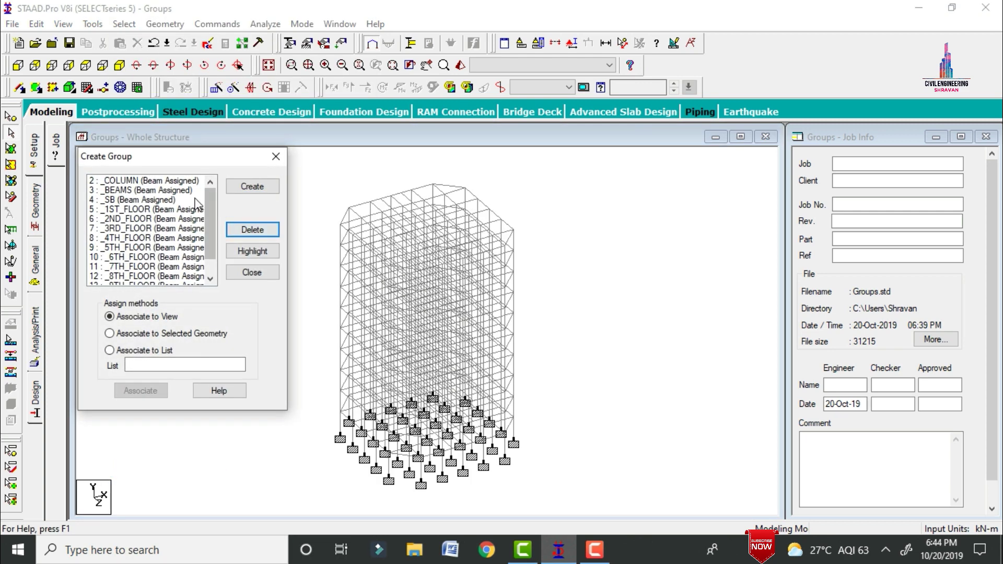
left_click(240, 230)
left_click(242, 230)
left_click(242, 230)
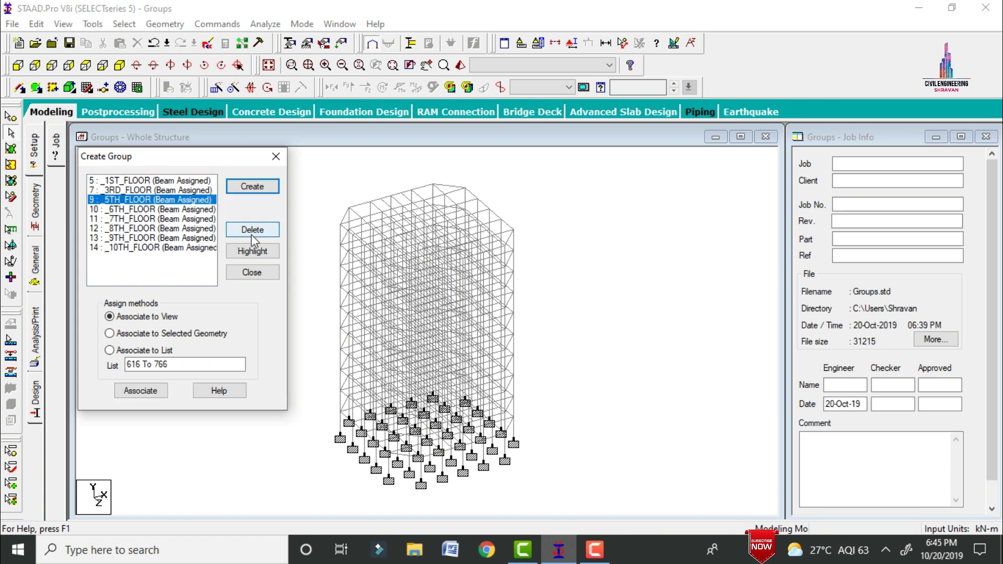
left_click(252, 233)
left_click(252, 232)
left_click(252, 272)
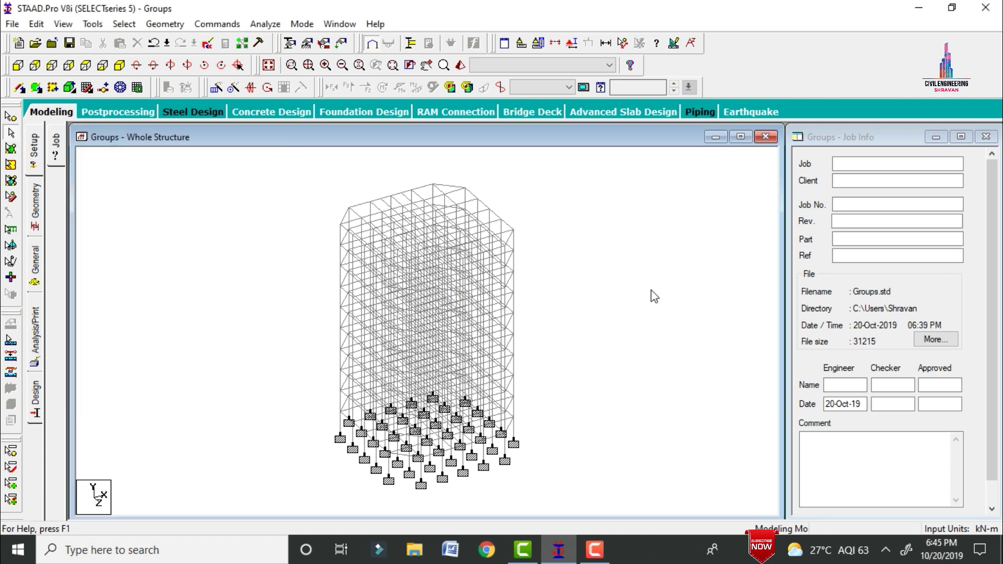
Create a new Beam-type group named Column
left_click(104, 27)
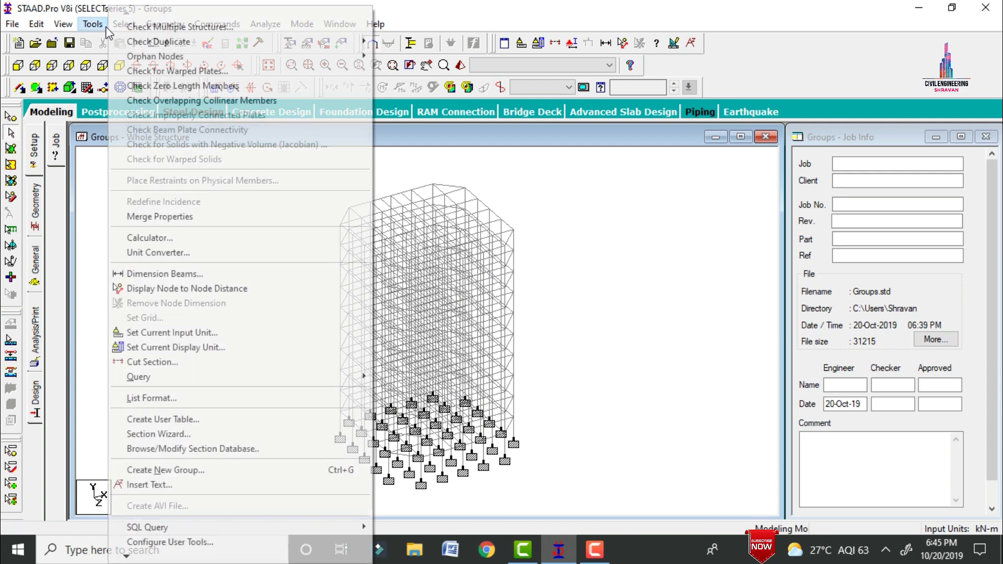
left_click(193, 472)
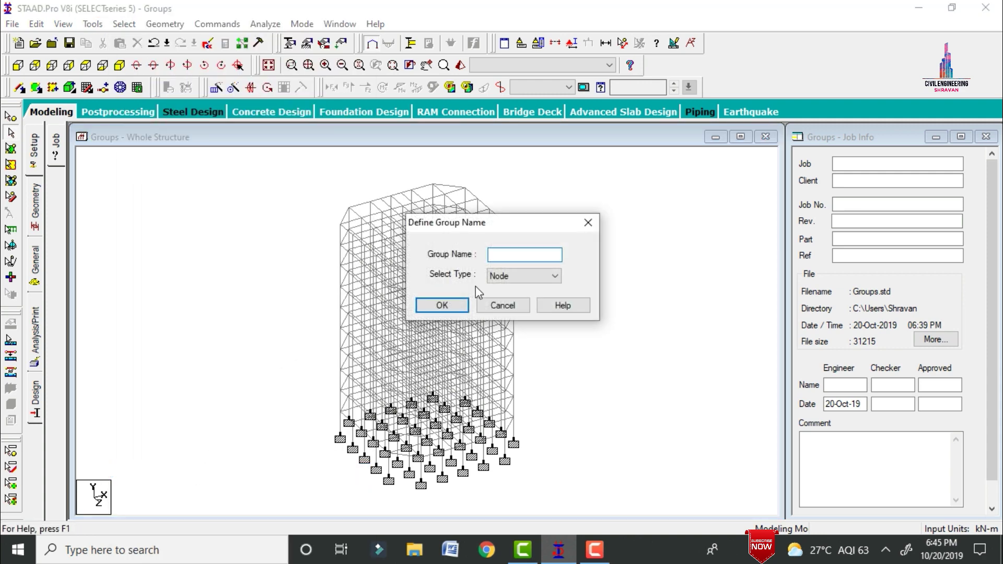
left_click_drag(504, 218, 226, 200)
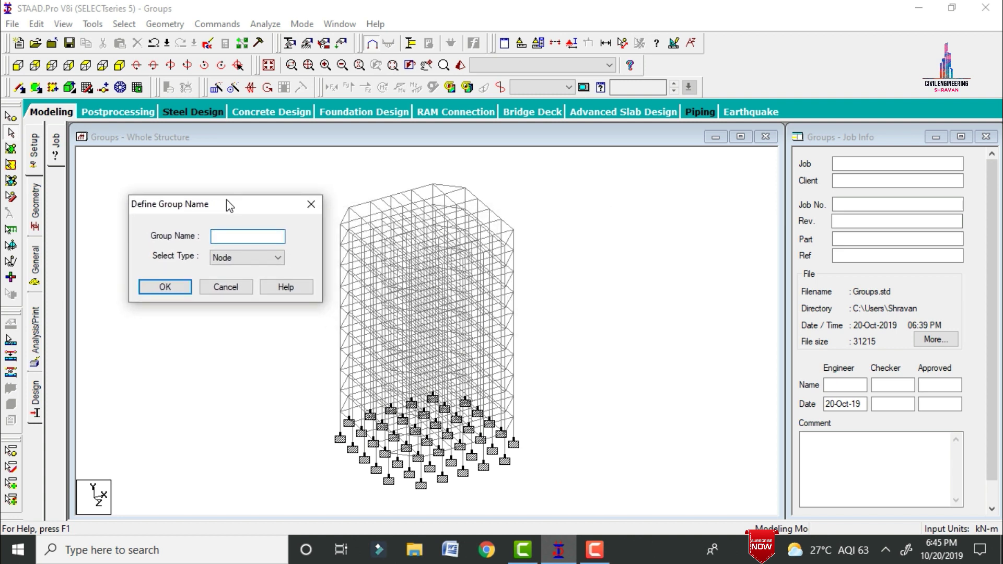
type("Column")
left_click(228, 257)
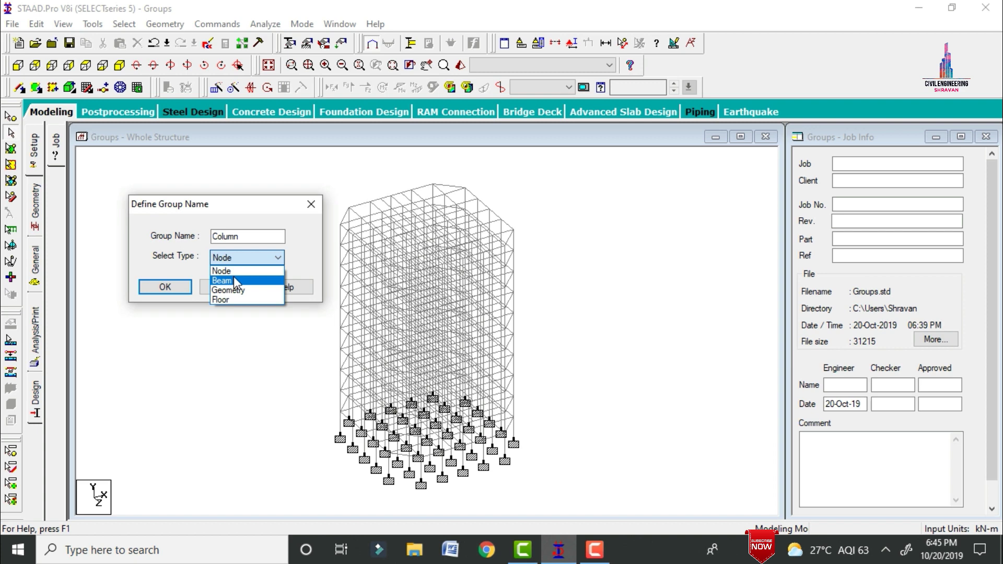
left_click(234, 281)
left_click(179, 289)
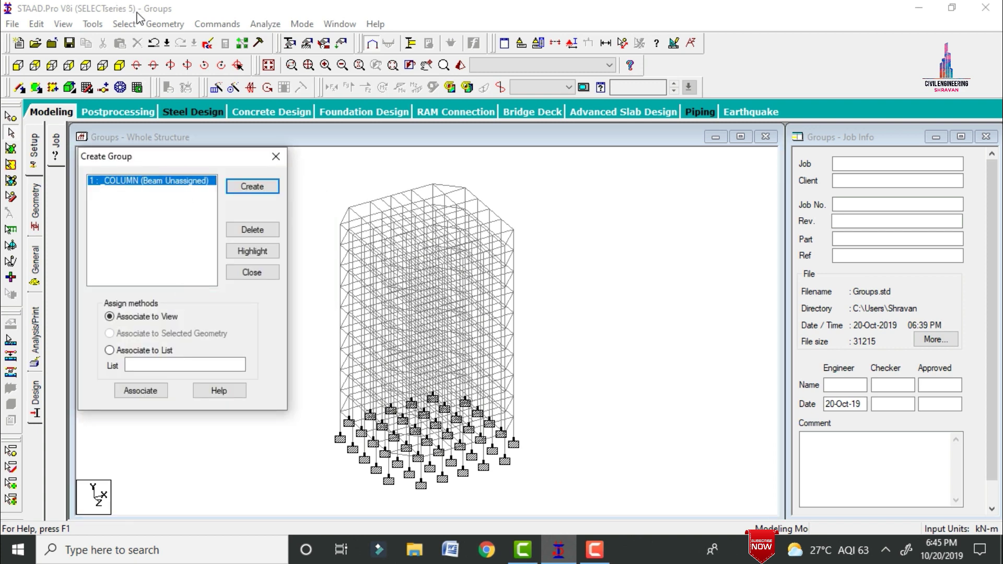
Select all beams parallel to Y and associate them with the _COLUMN group
left_click(125, 24)
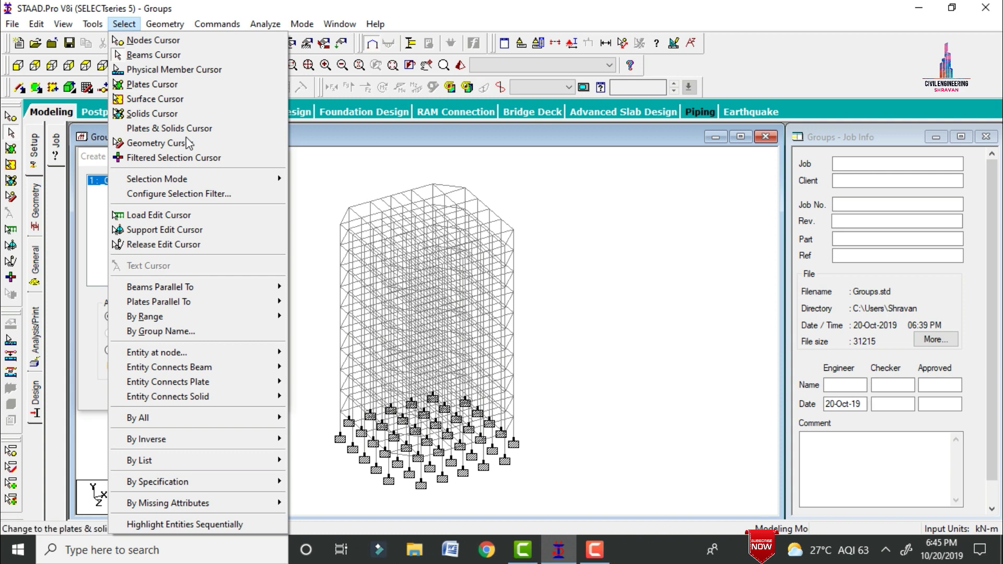
mouse_move(212, 302)
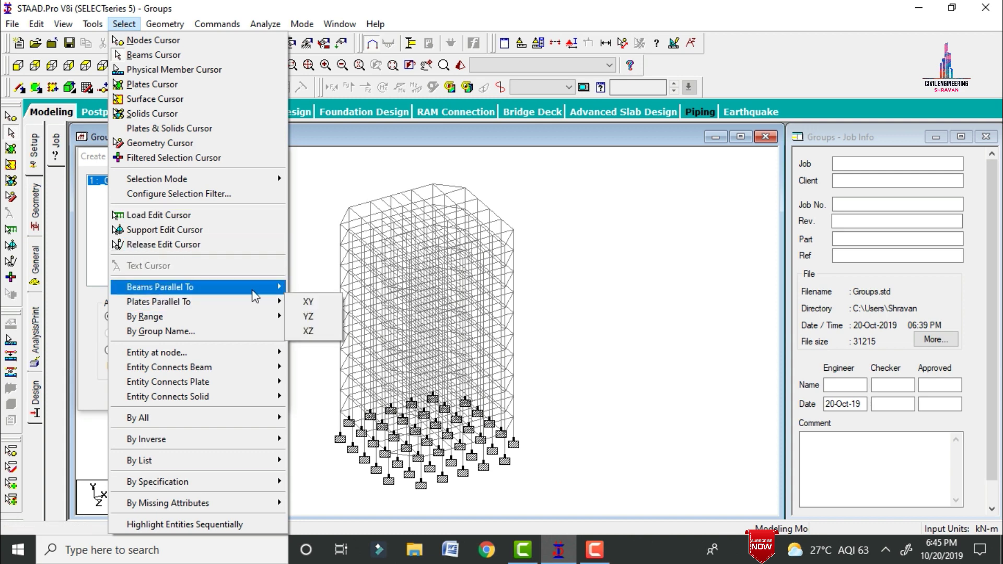
mouse_move(261, 287)
left_click(314, 302)
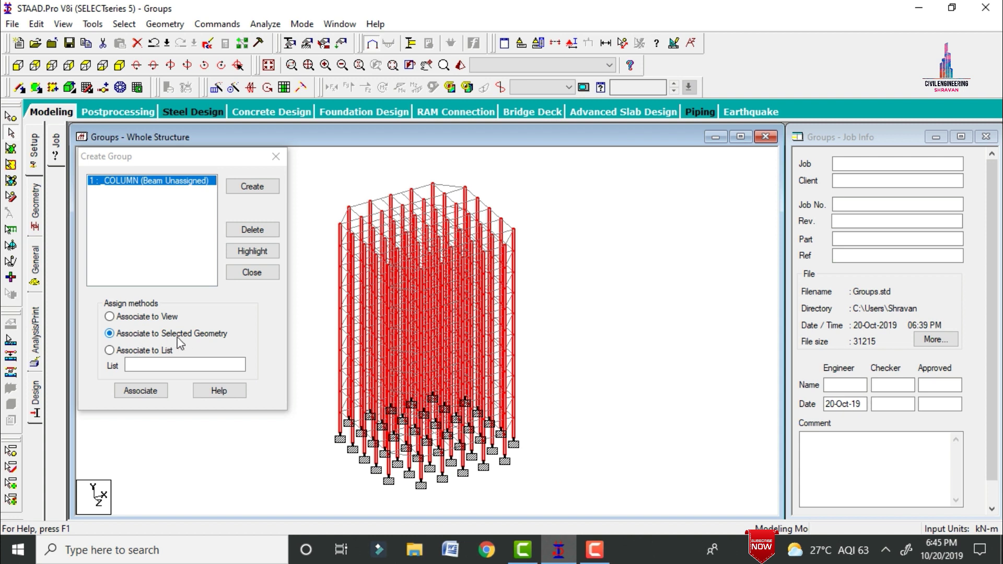
left_click(146, 389)
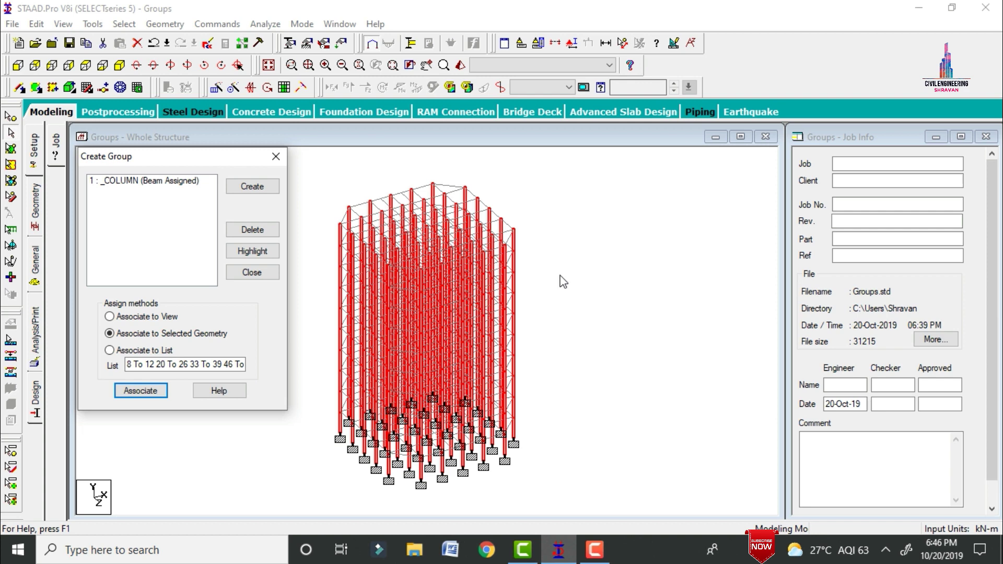
left_click(590, 246)
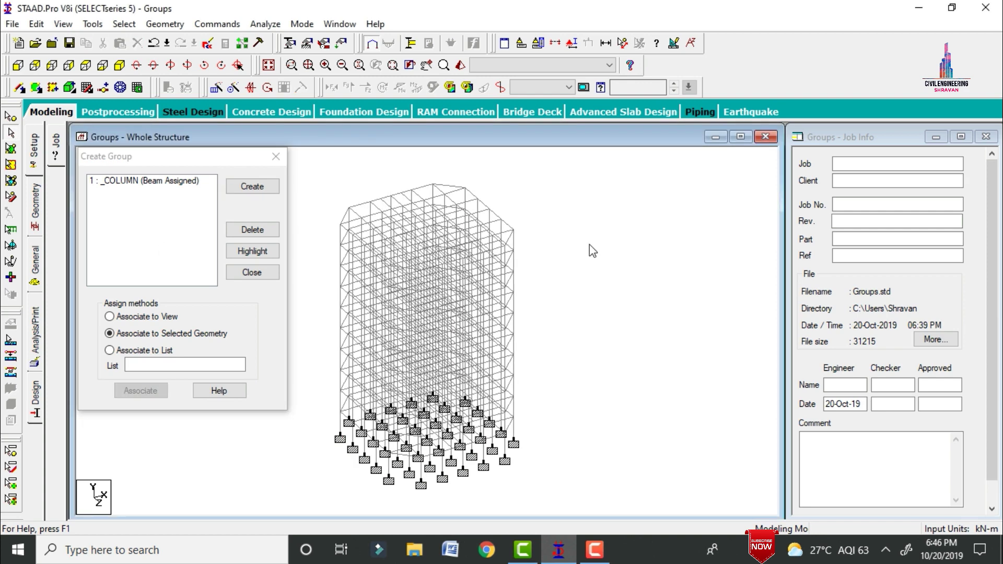
Create a new Beam-type group named Inclined_beam
left_click(252, 186)
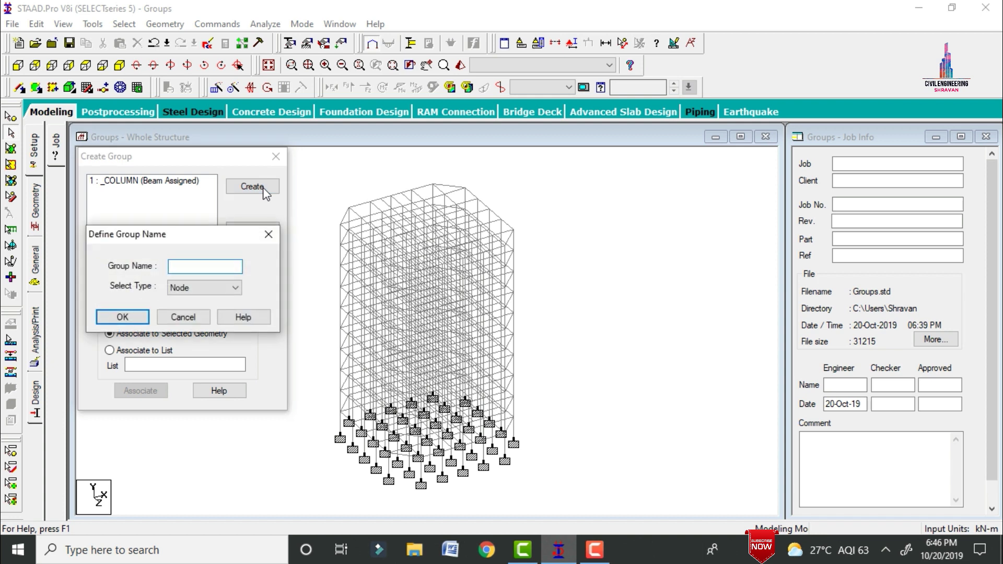
type("Inclined_beam")
key("Tab")
left_click(212, 288)
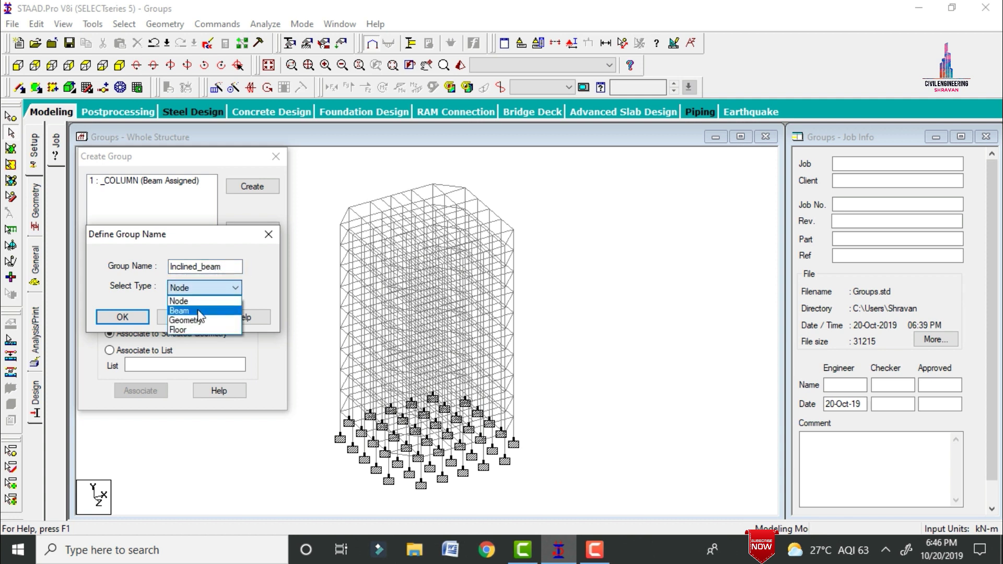
left_click(198, 305)
left_click(122, 317)
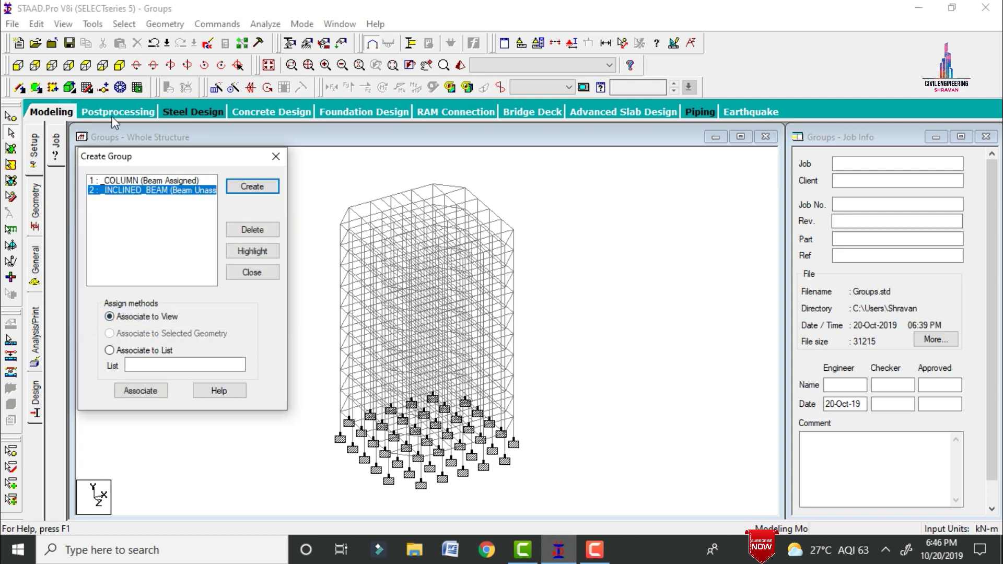
Select the four diagonal corner beams in plan and associate them with _INCLINED_BEAM
left_click(86, 66)
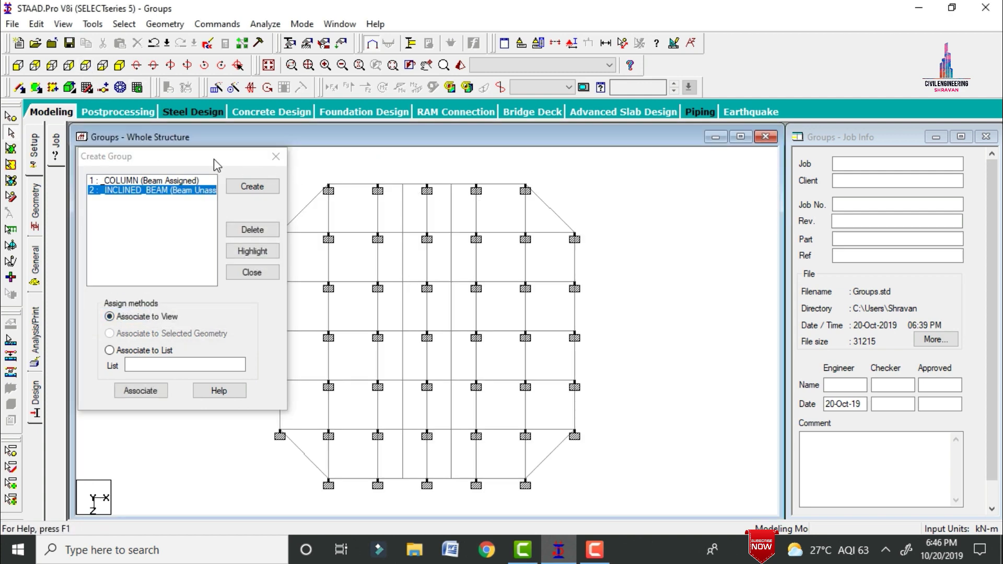
left_click_drag(215, 160, 894, 101)
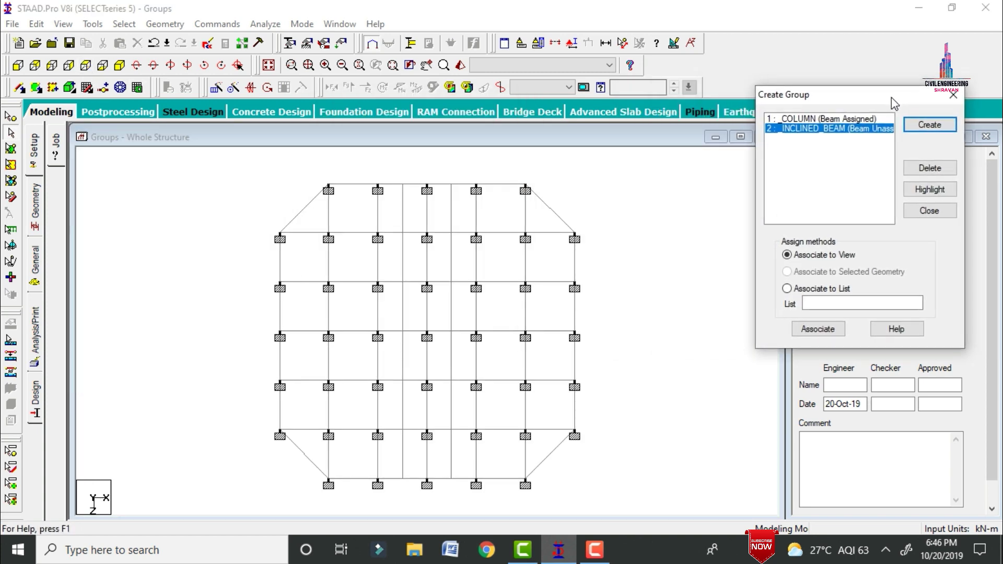
left_click(552, 216)
left_click(552, 215)
left_click(309, 208, "ctrl")
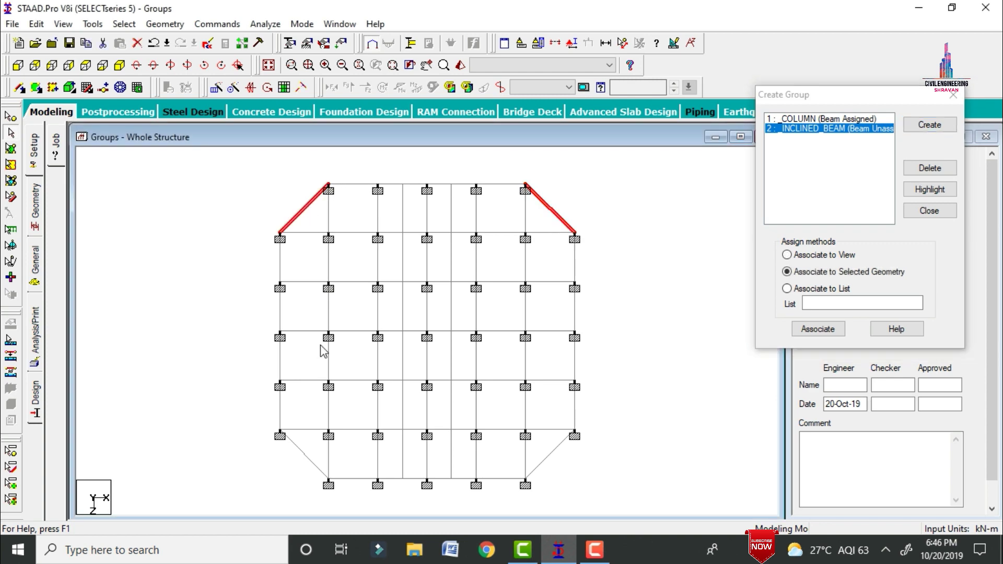
left_click(309, 460, "ctrl")
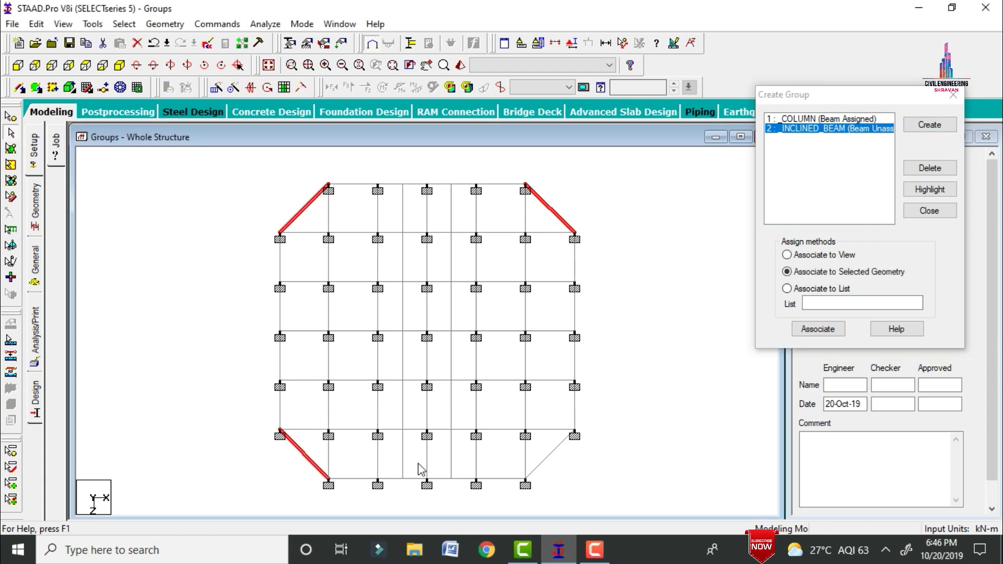
left_click(541, 464, "ctrl")
left_click(119, 65)
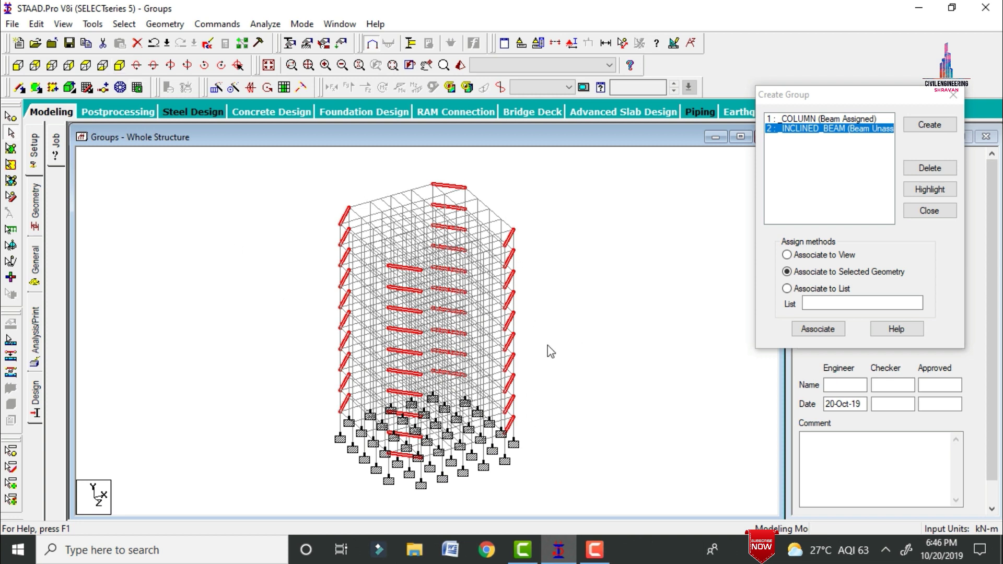
left_click(857, 272)
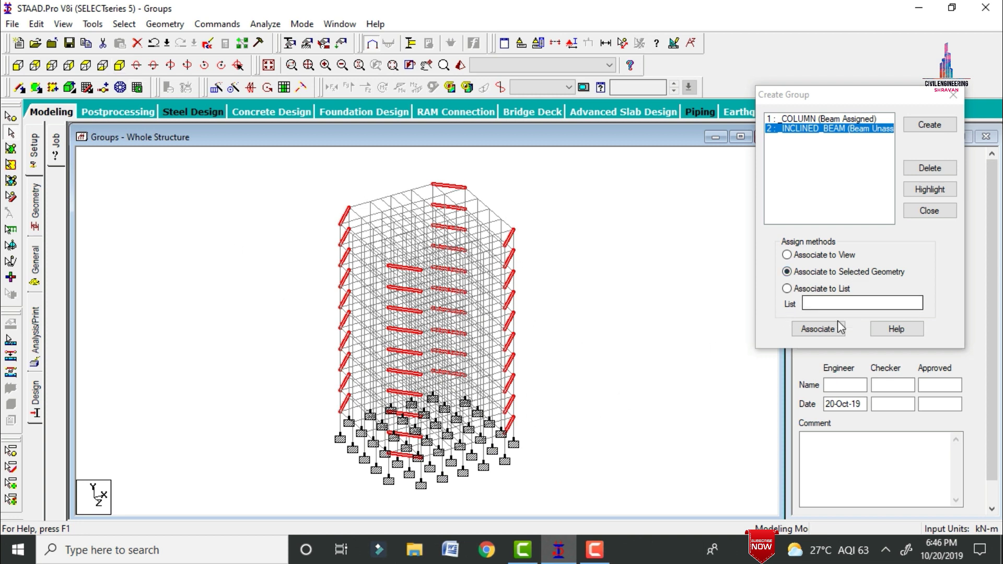
left_click(818, 329)
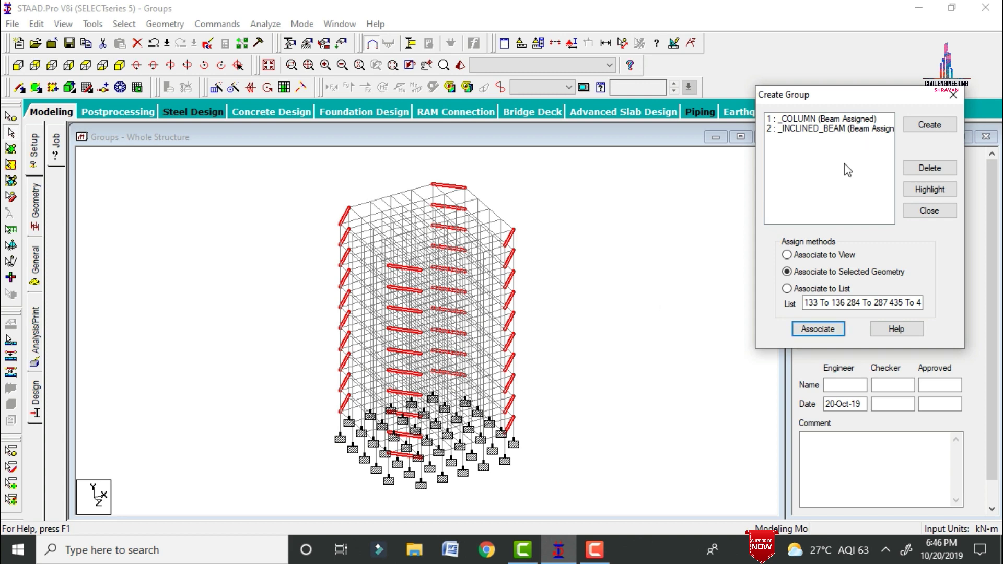
left_click(648, 240)
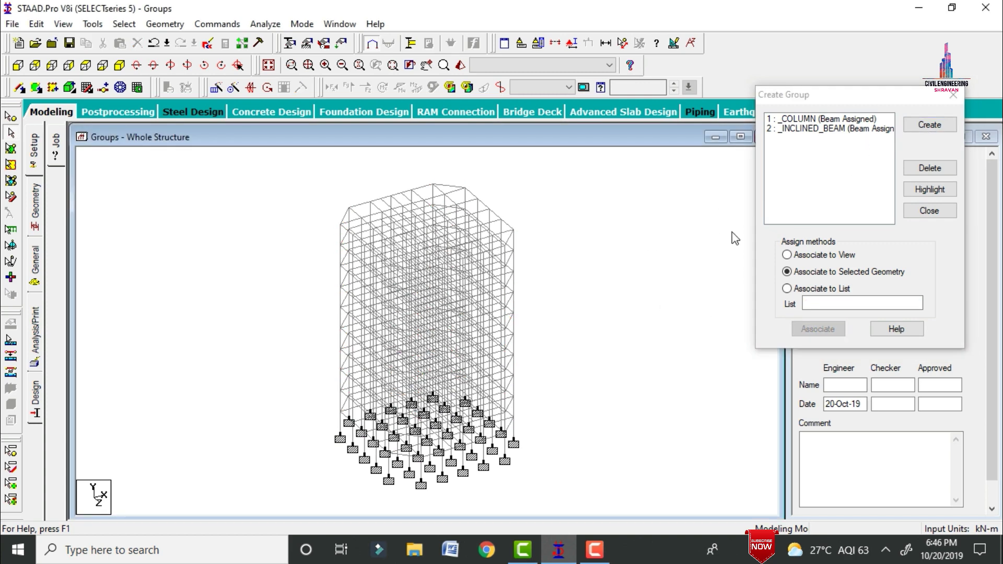
Create a new Beam-type group named BEAMS
left_click(946, 124)
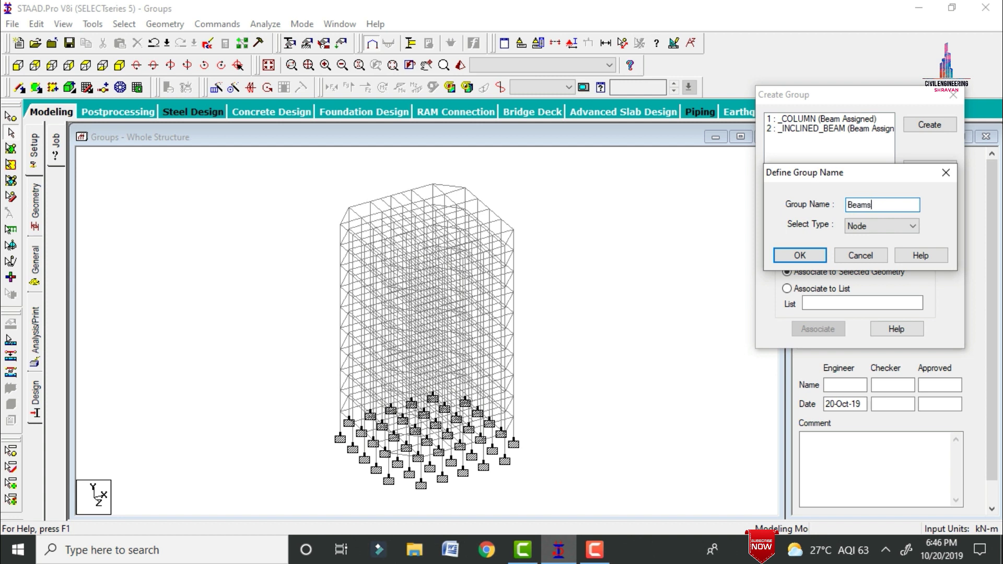
left_click(868, 228)
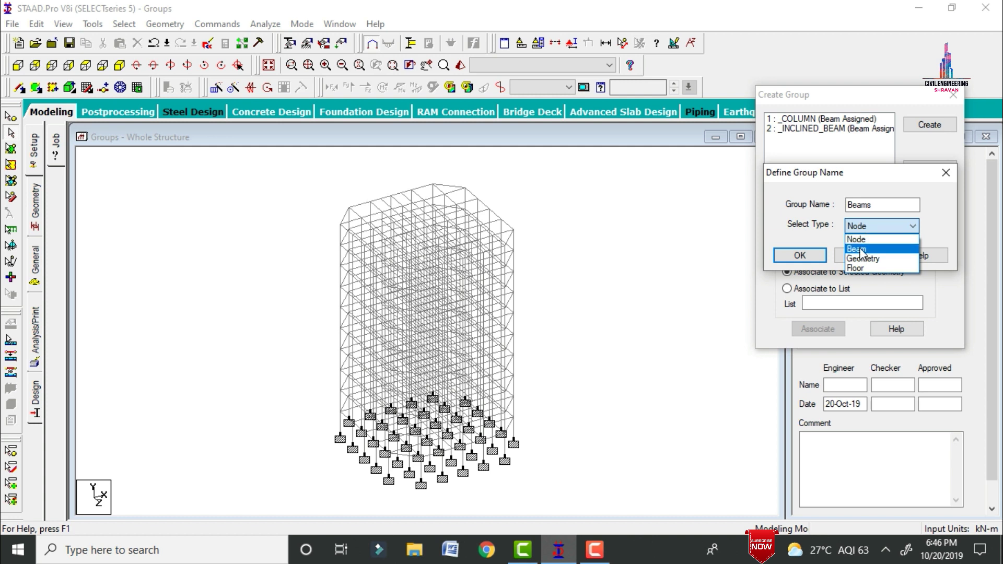
left_click(868, 244)
left_click(805, 259)
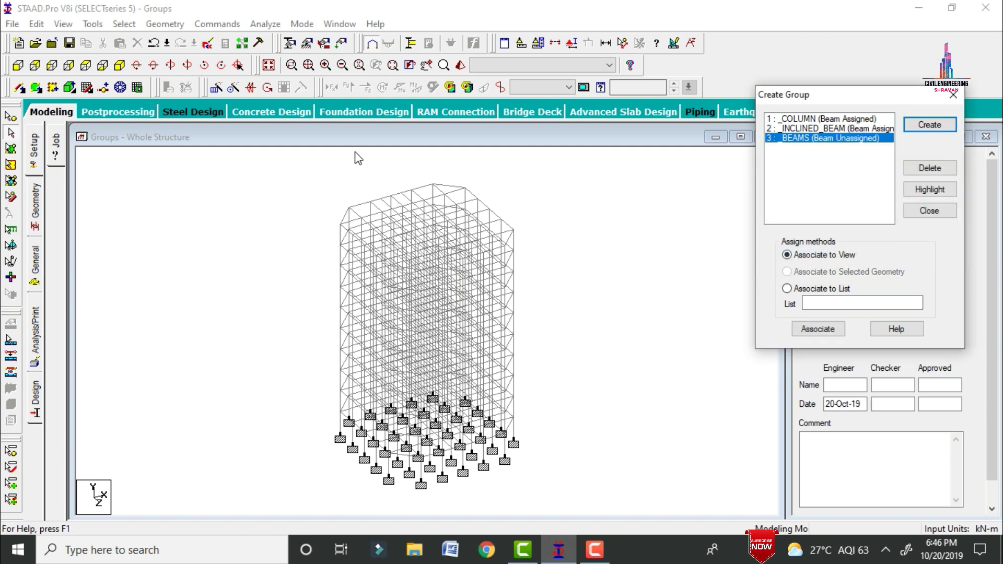
In top plan view, select the main floor beams of the left and middle bays
left_click(102, 65)
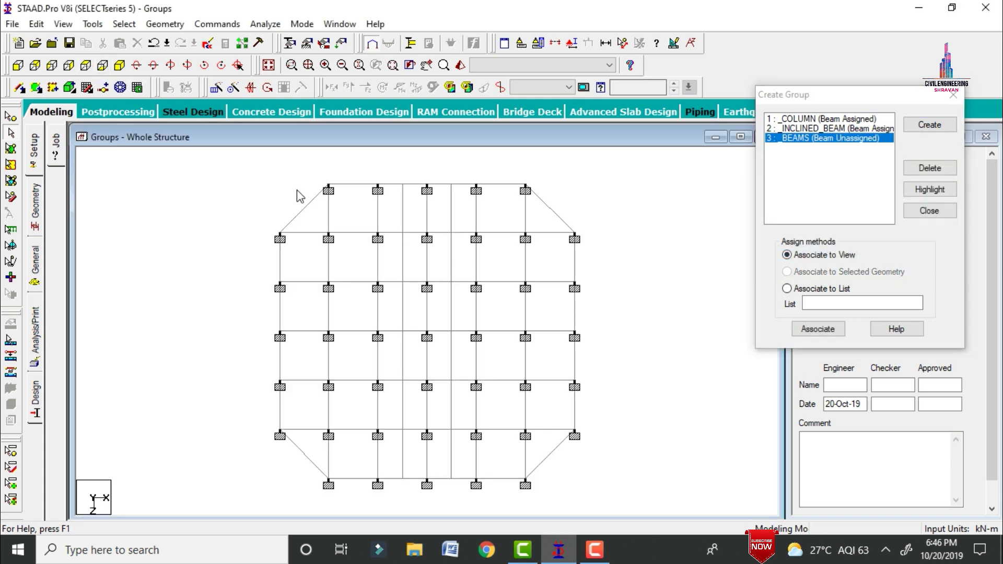
mouse_move(251, 259)
left_mouse_down()
mouse_move(632, 281)
mouse_move(403, 241)
mouse_move(413, 253)
left_mouse_up()
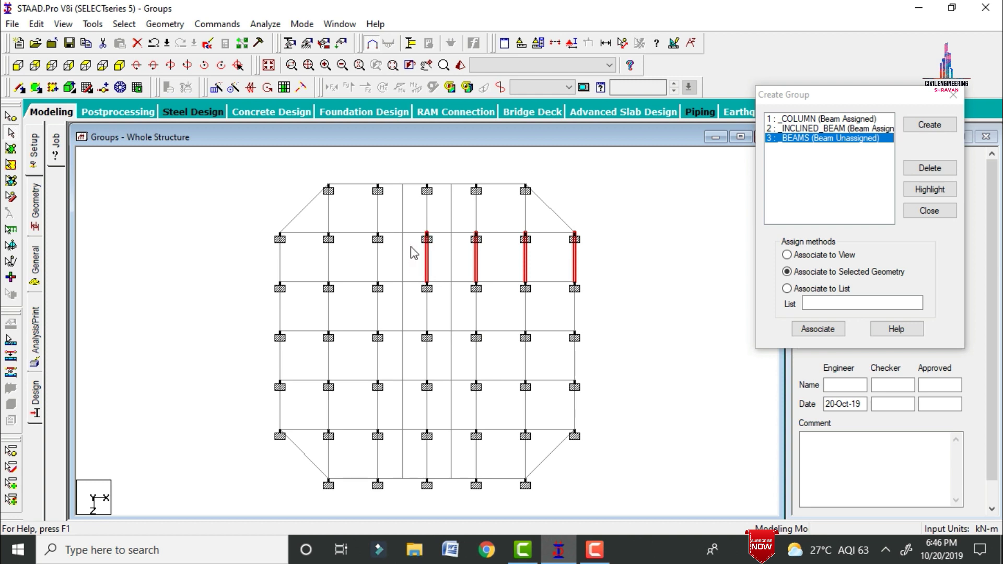
left_click(380, 261, "ctrl")
left_click(331, 263, "ctrl")
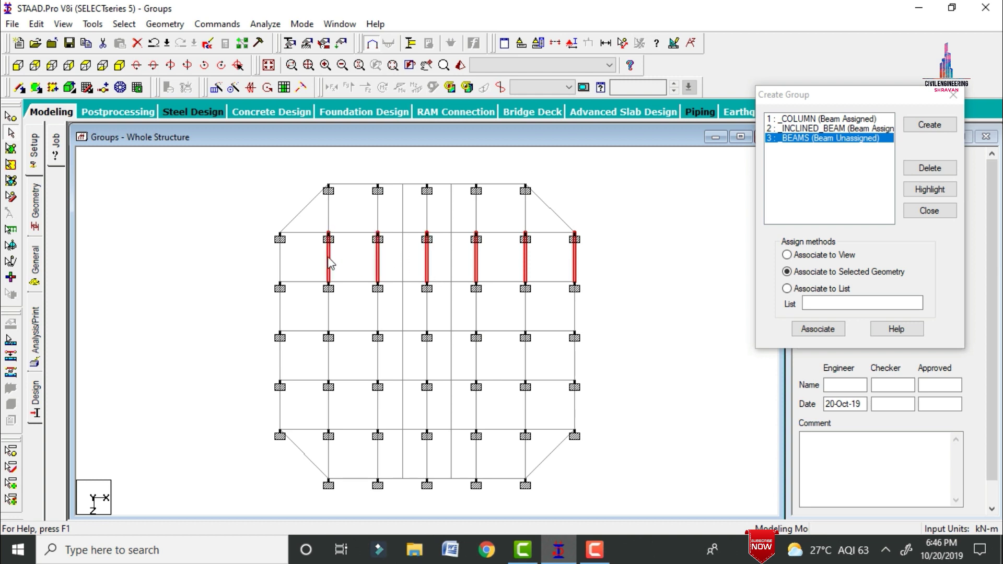
left_click(282, 260, "ctrl")
left_click_drag(290, 256, 320, 436, "ctrl")
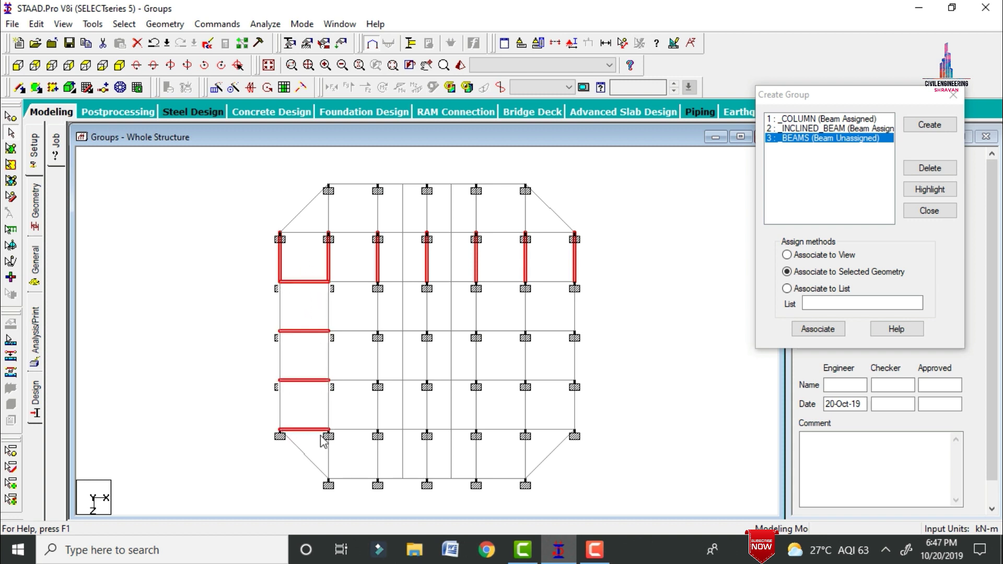
left_click(348, 285, "ctrl")
left_click(357, 332, "ctrl")
left_click(356, 381, "ctrl")
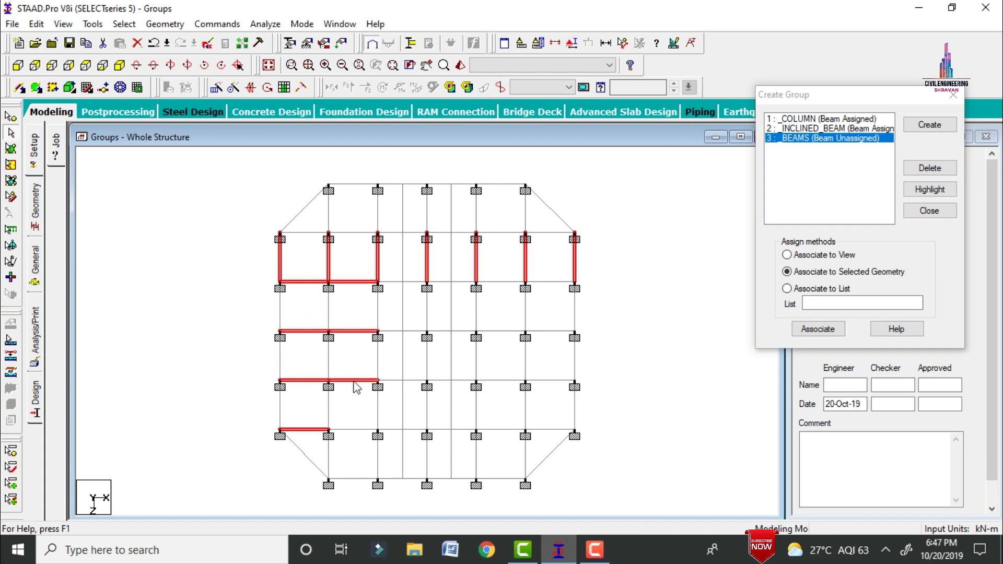
left_click(329, 309, "ctrl")
left_click(361, 431, "ctrl")
left_click(377, 405, "ctrl")
left_click(352, 184, "ctrl")
left_click(378, 208, "ctrl")
left_click(402, 233, "ctrl")
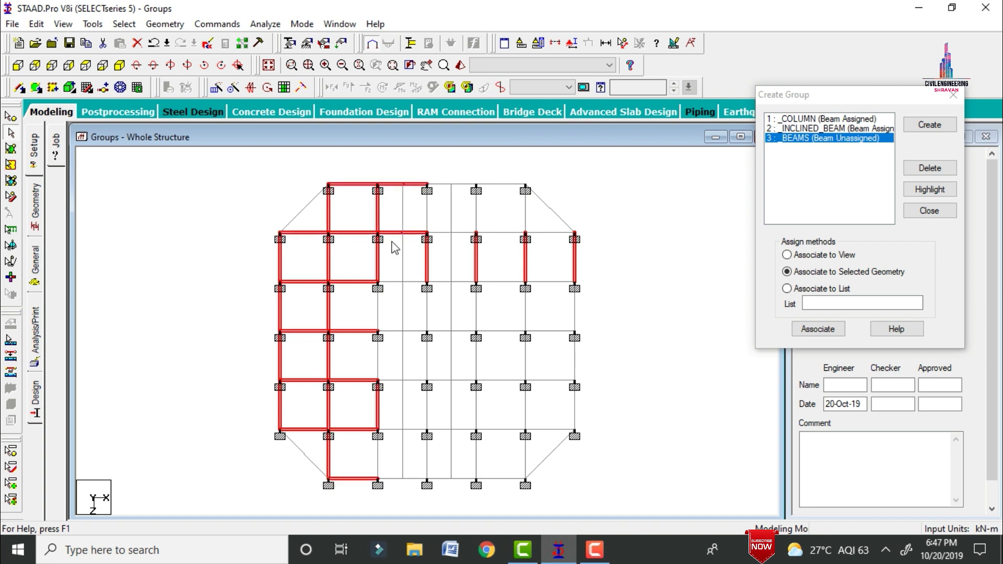
left_click(377, 332, "ctrl")
left_click(377, 465, "ctrl")
left_click(402, 429, "ctrl")
left_click(412, 479, "ctrl")
Add the right-side floor beams and associate the whole selection with _BEAMS
left_click(427, 209, "ctrl")
left_click(452, 184, "ctrl")
left_click(476, 209, "ctrl")
left_click(451, 282, "ctrl")
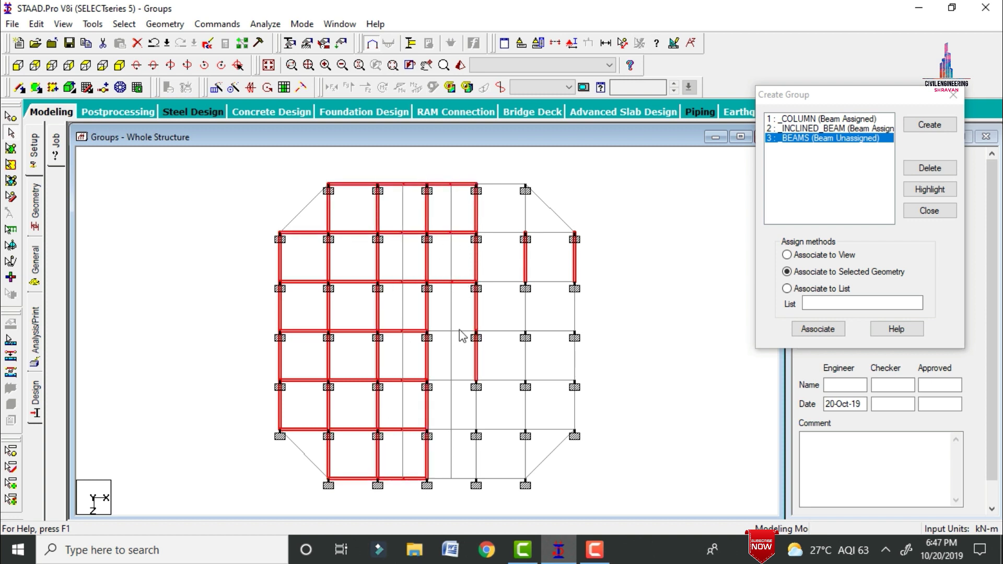
left_click(451, 380, "ctrl")
left_click(476, 405, "ctrl")
left_click(501, 480, "ctrl")
left_click_drag(485, 172, 533, 455, "ctrl")
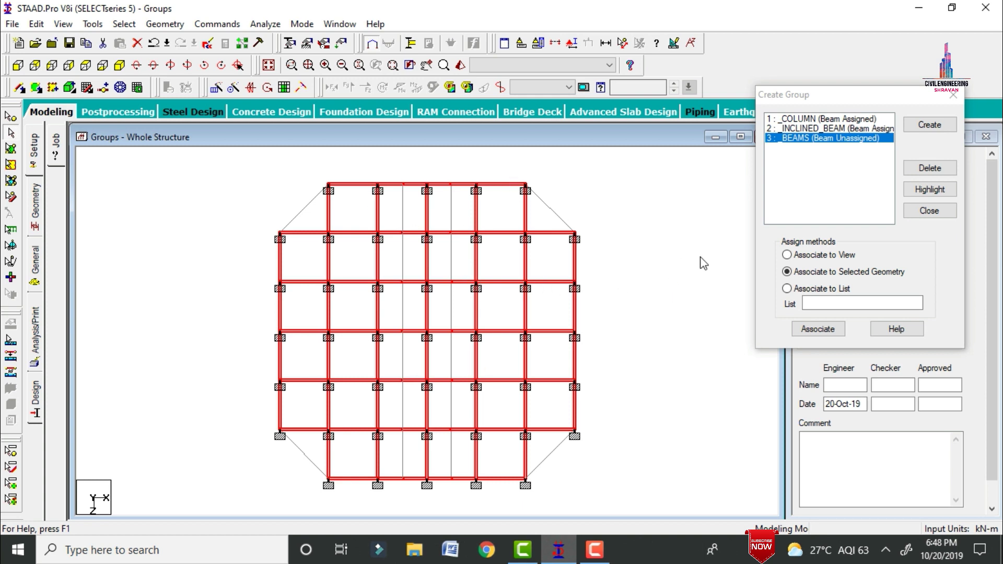
left_click(788, 273)
left_click(816, 329)
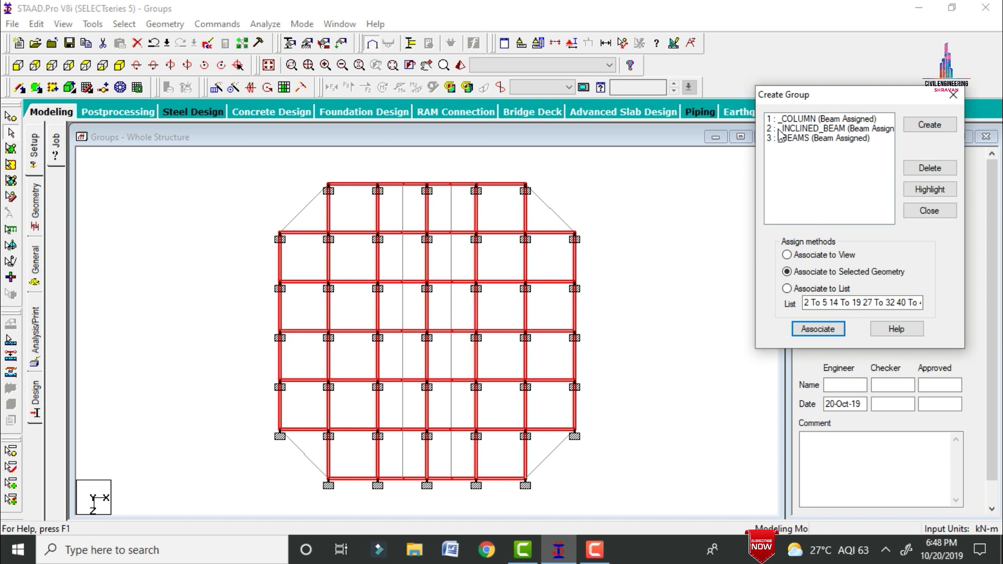
Clear the selection and create a new Beam-type group named SB
left_click(714, 180)
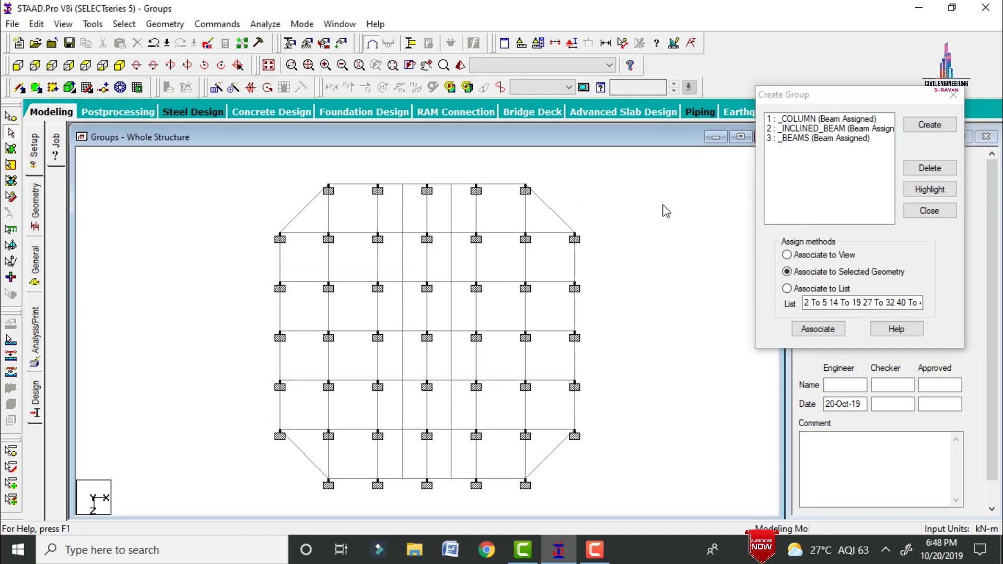
left_click(924, 124)
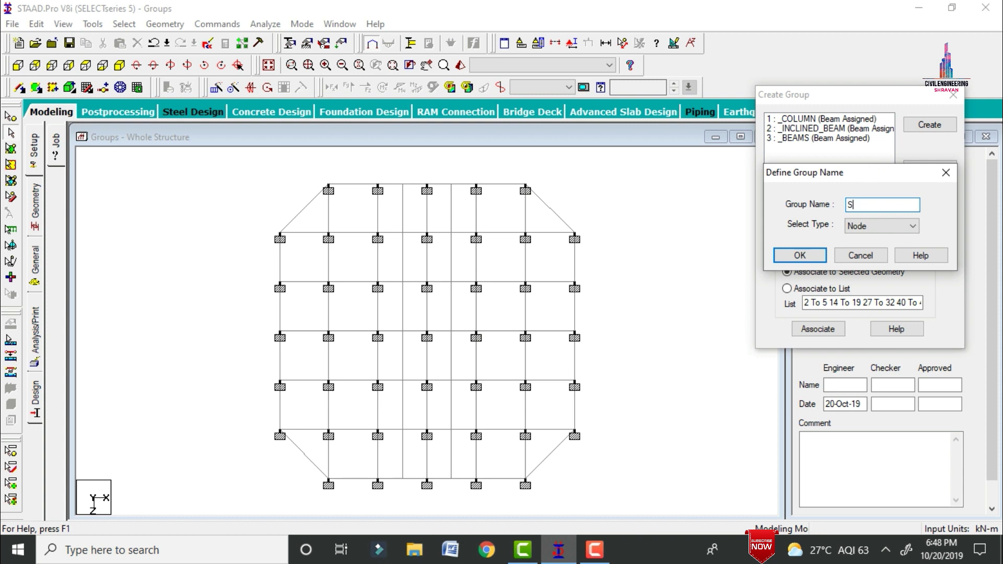
left_click(884, 226)
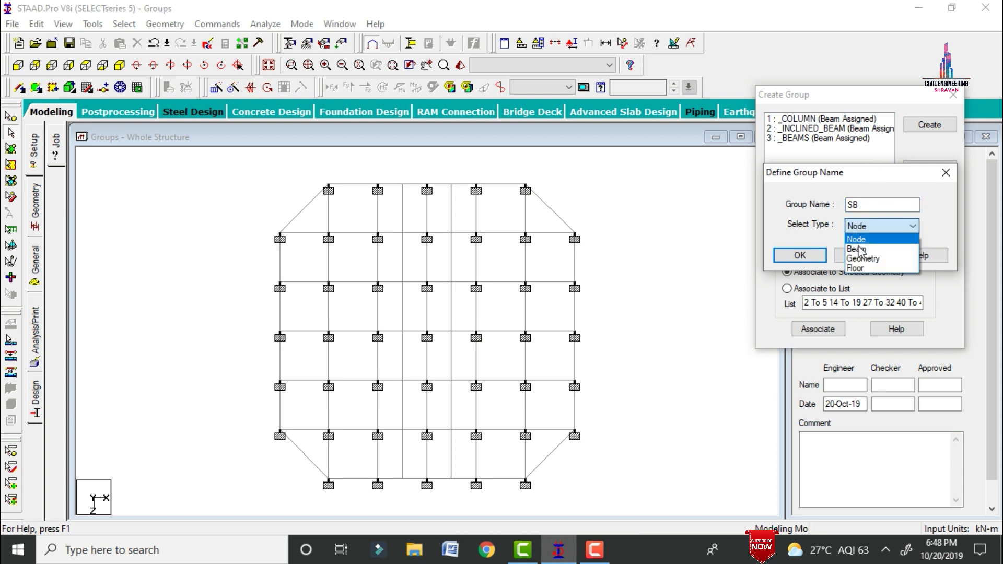
left_click(867, 241)
left_click(406, 221)
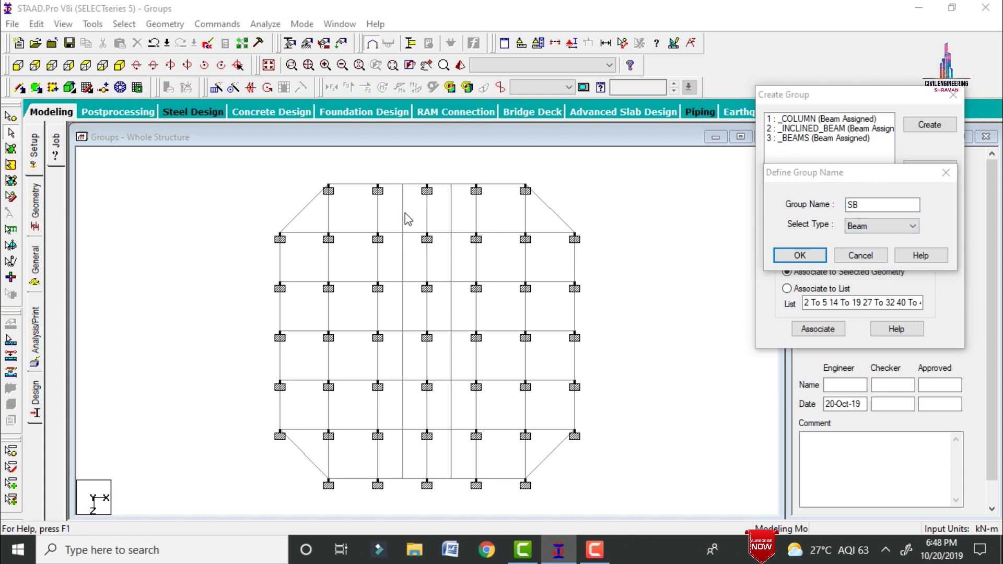
left_click(799, 255)
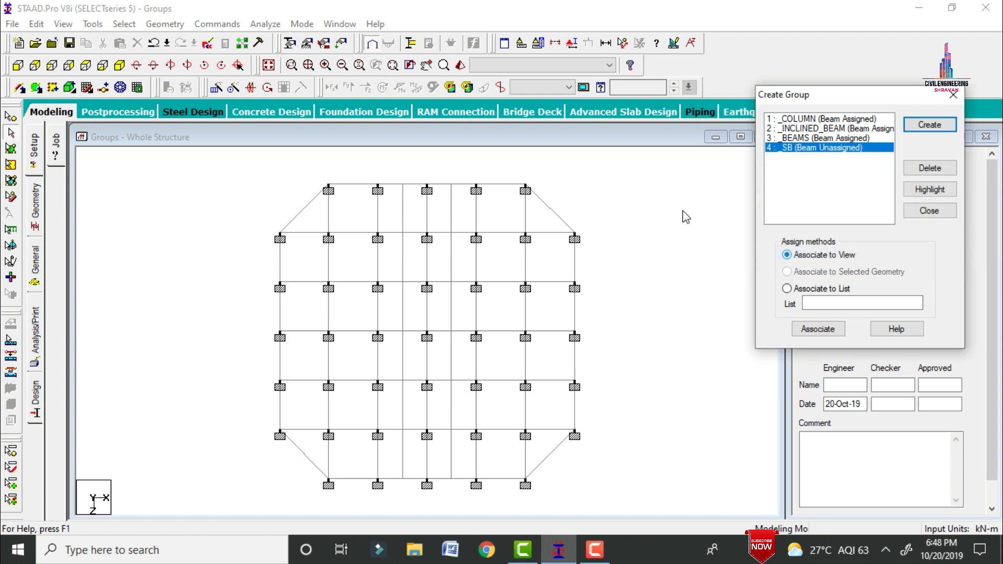
Select the beams along the two secondary beam lines in plan
left_click(403, 209)
left_click(451, 208, "ctrl")
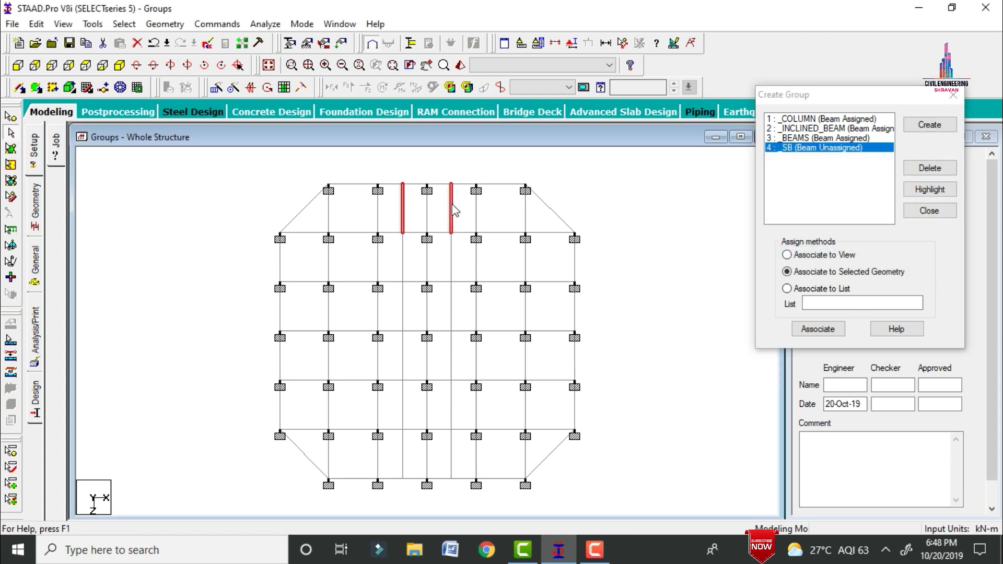
left_click(452, 262, "ctrl")
left_click(402, 261, "ctrl")
left_click(404, 299, "ctrl")
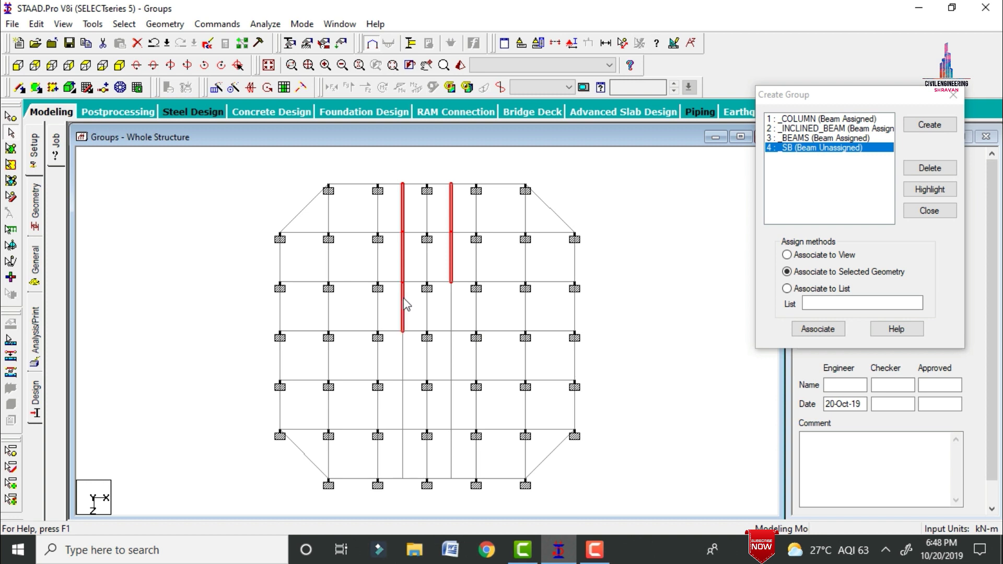
left_click(451, 314, "ctrl")
left_click(403, 355, "ctrl")
left_click(451, 362, "ctrl")
left_click(451, 410, "ctrl")
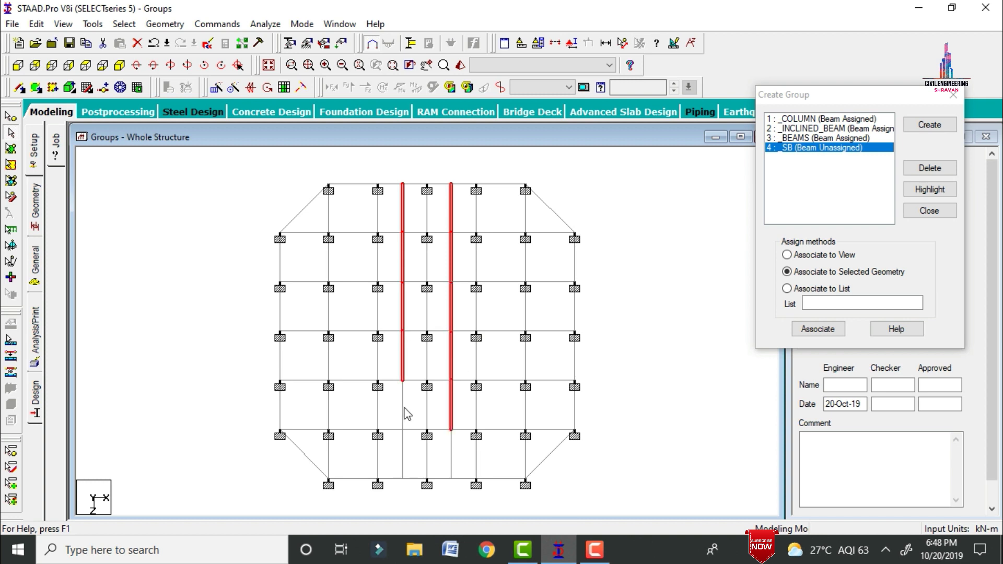
left_click(403, 411, "ctrl")
left_click(404, 447, "ctrl")
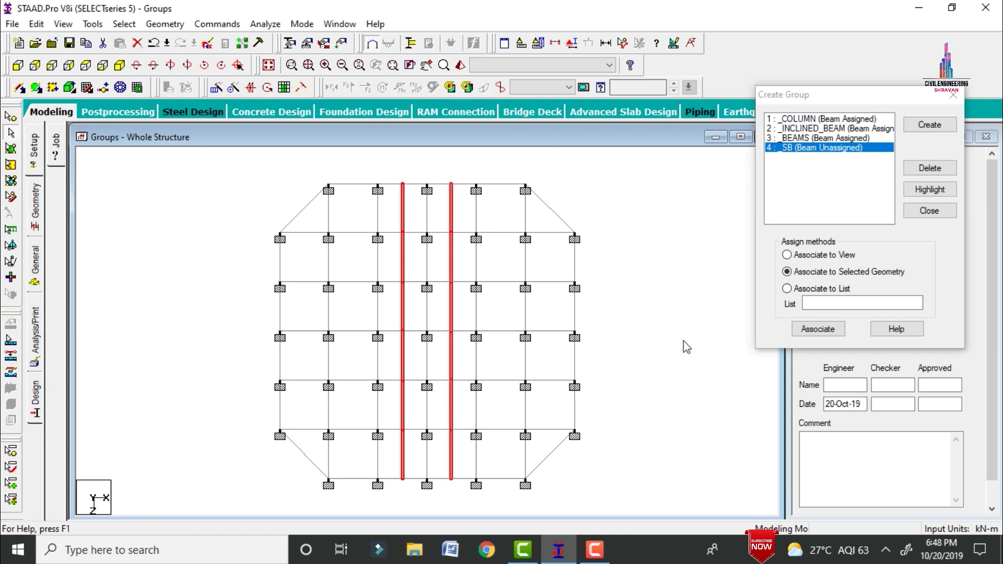
Assign the selected secondary beams to _SB and show the end elevation
left_click(816, 327)
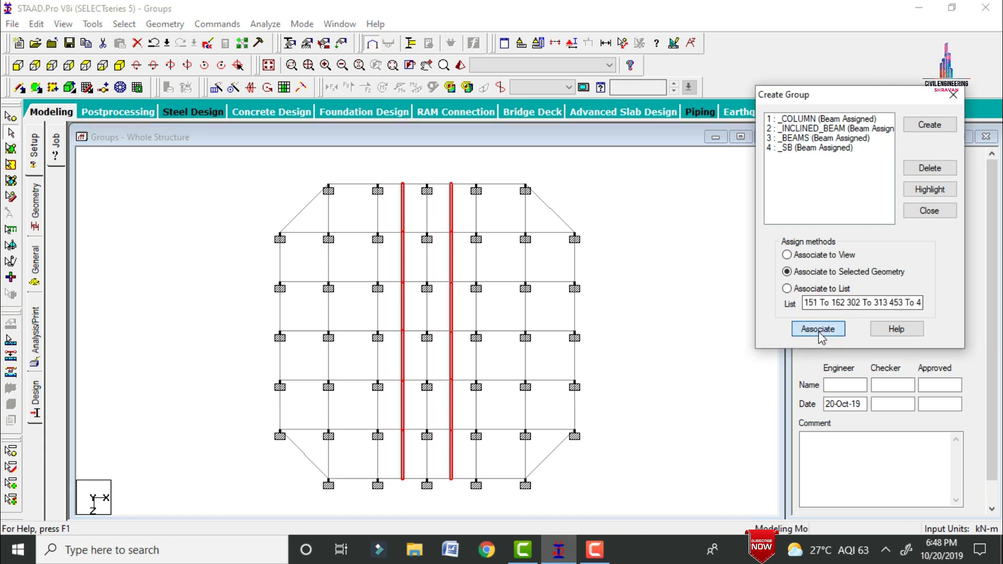
left_click(681, 232)
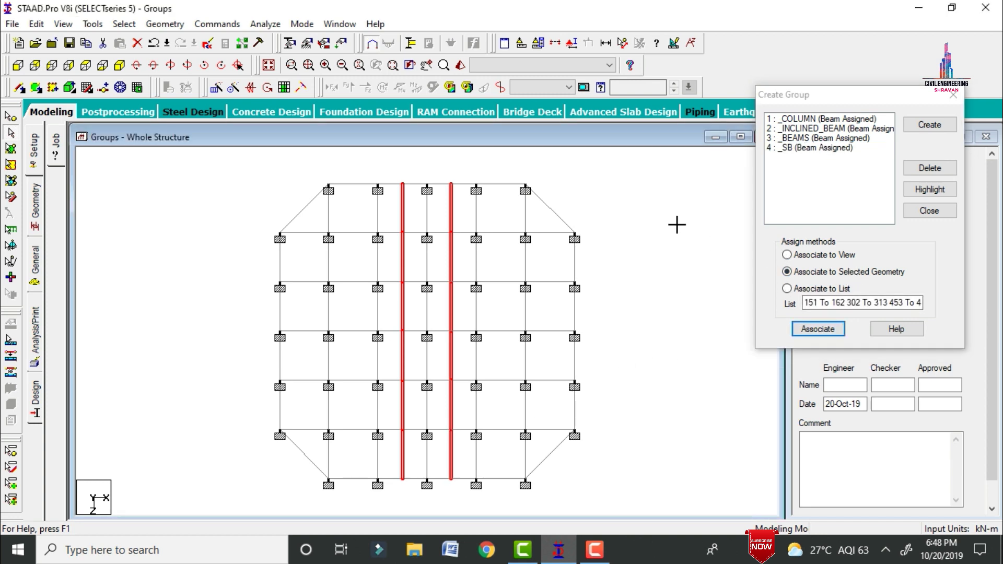
left_click(18, 66)
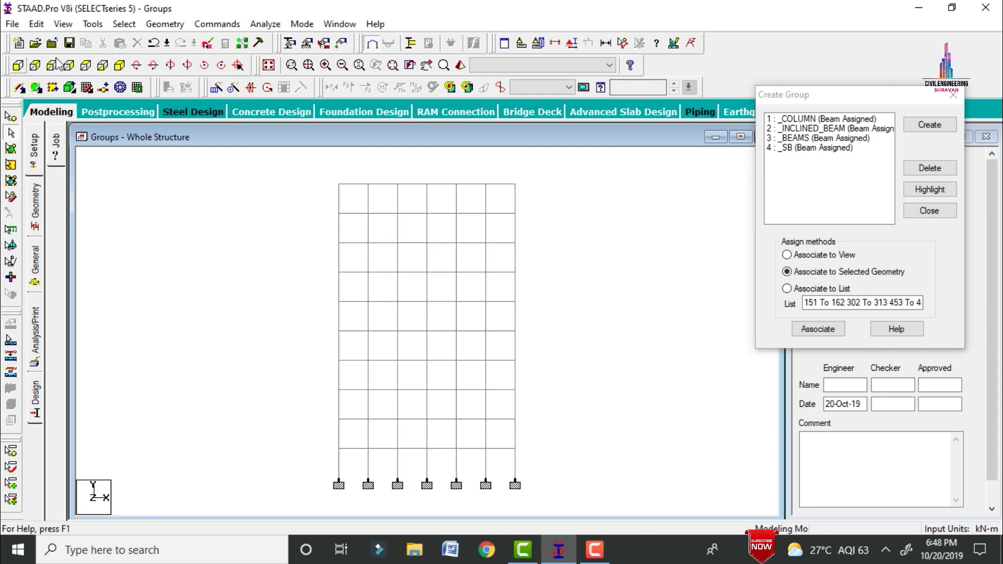
Create beam group 1ST and assign the bottom storey's columns and beams to it
left_click(930, 125)
type("1st")
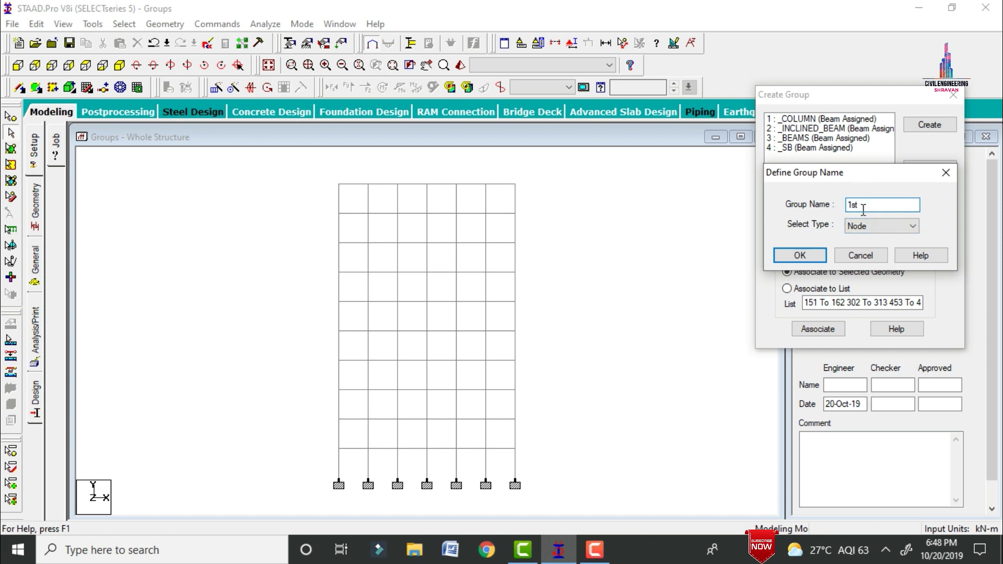
left_click(889, 226)
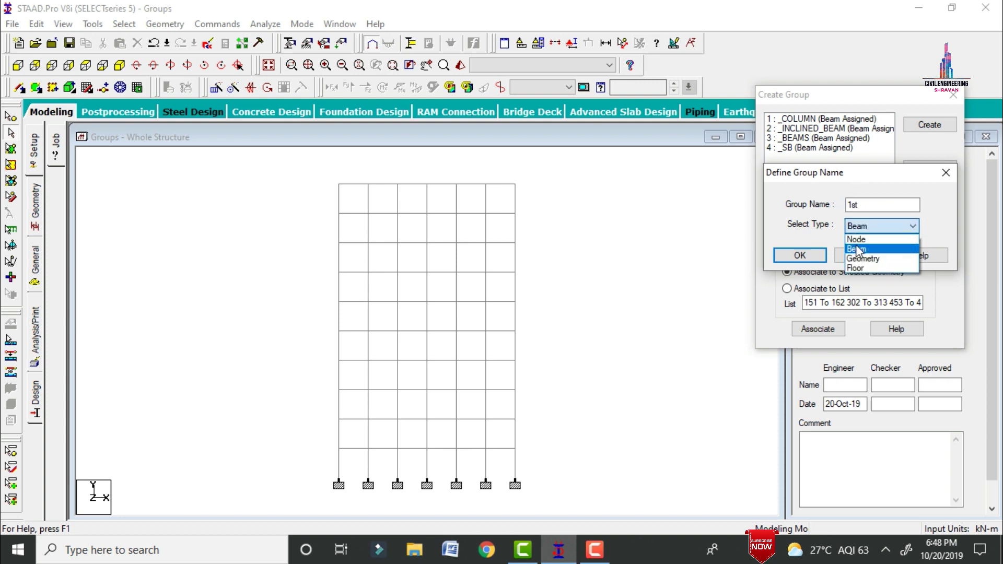
left_click(858, 250)
left_click(800, 255)
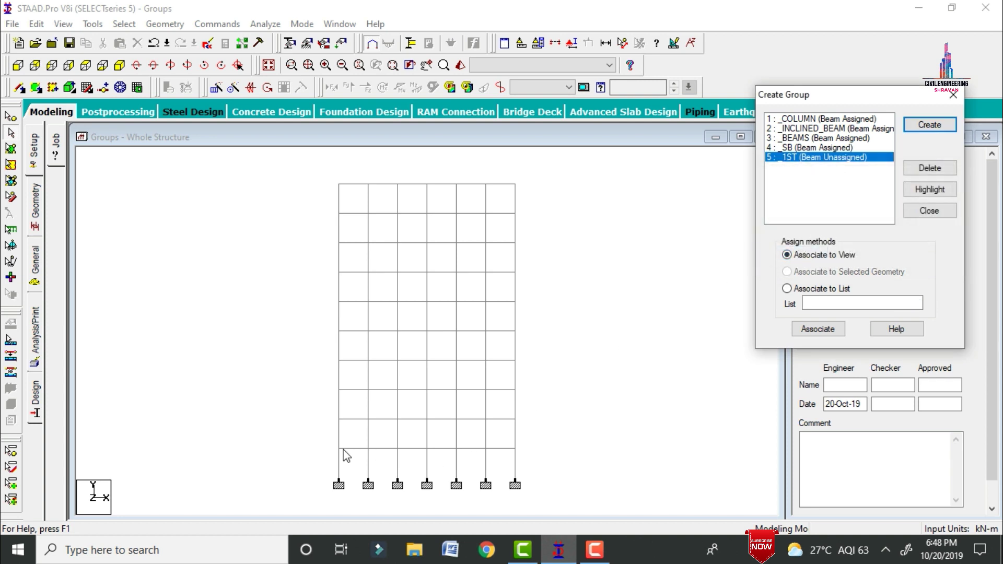
left_click_drag(311, 441, 532, 503)
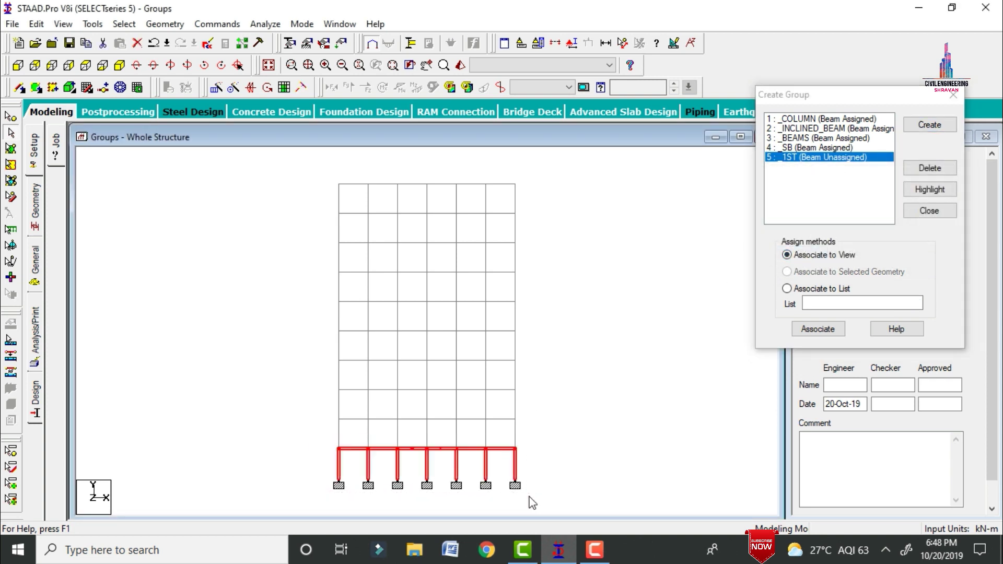
left_click(829, 328)
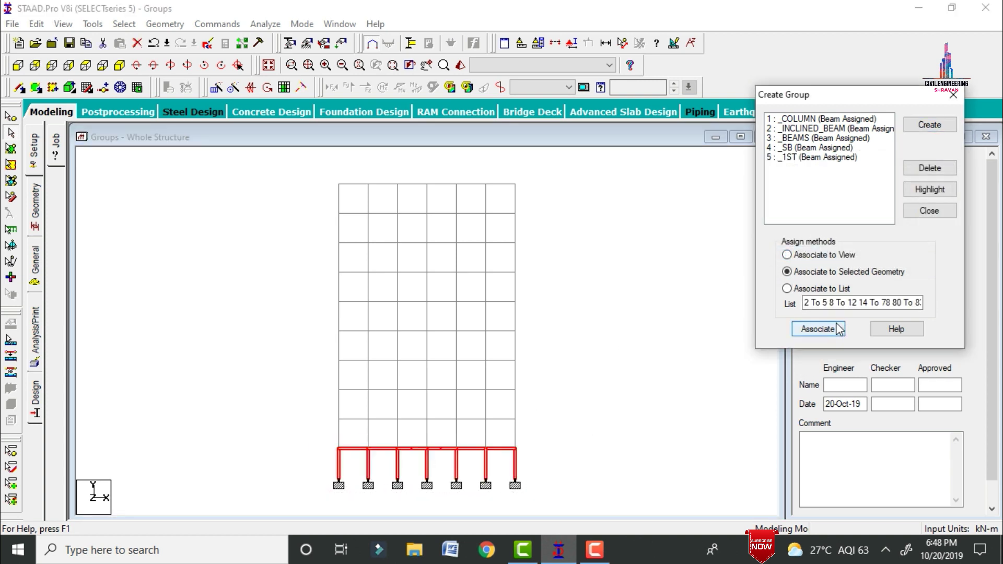
Create beam group 2ND and assign the second storey's columns and beams to it
left_click(920, 129)
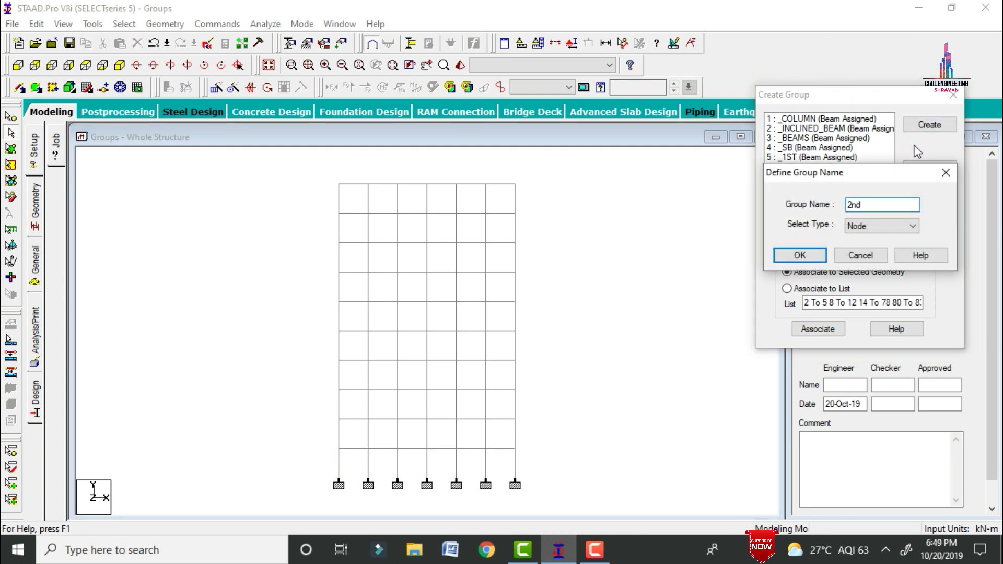
left_click(891, 229)
left_click(867, 244)
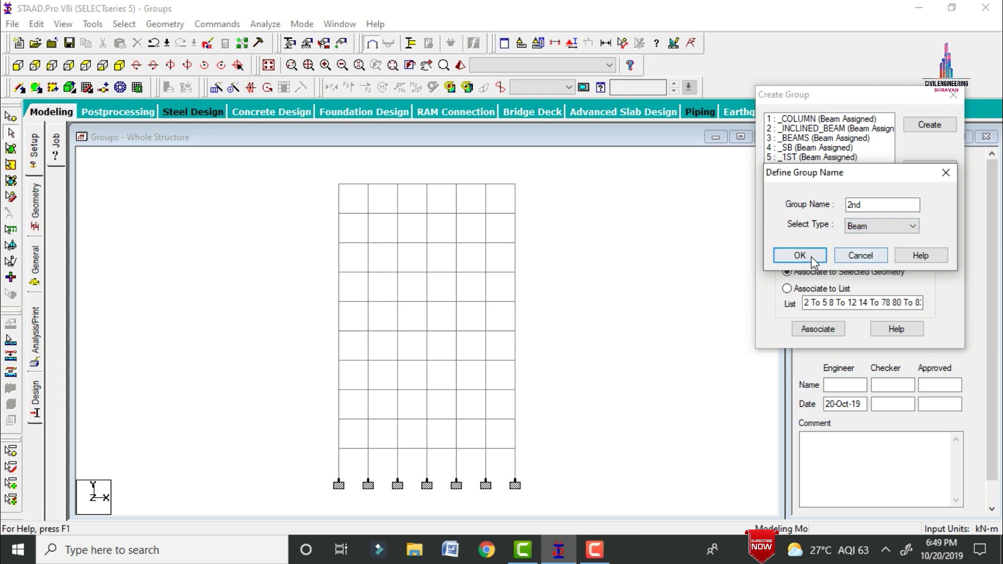
left_click(804, 255)
left_click(326, 420)
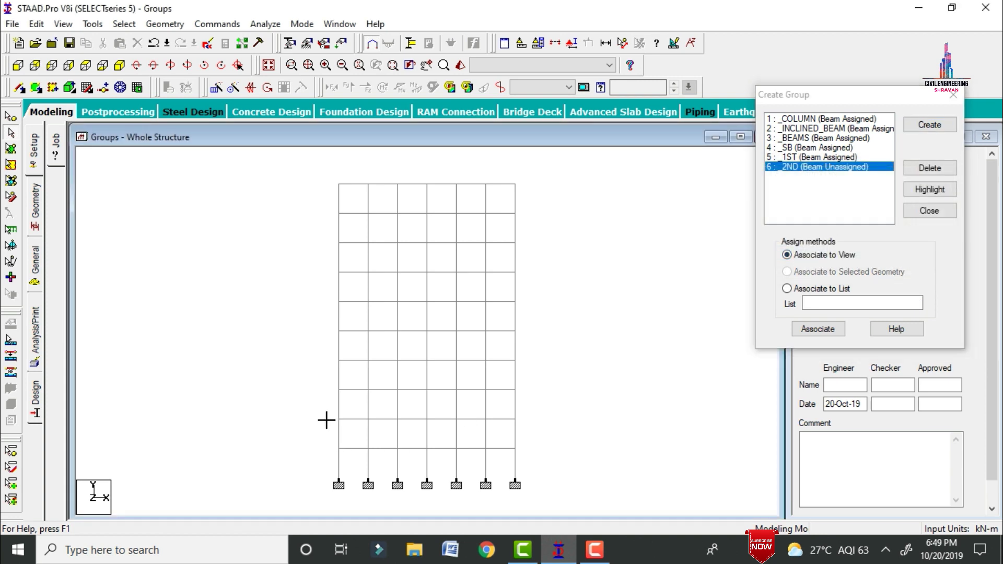
left_click_drag(313, 413, 529, 450)
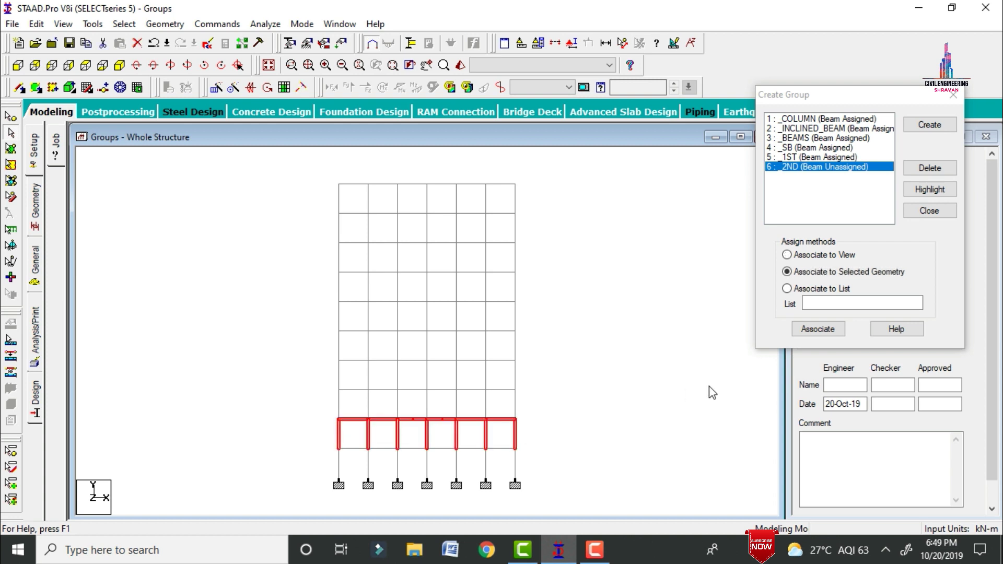
left_click(812, 330)
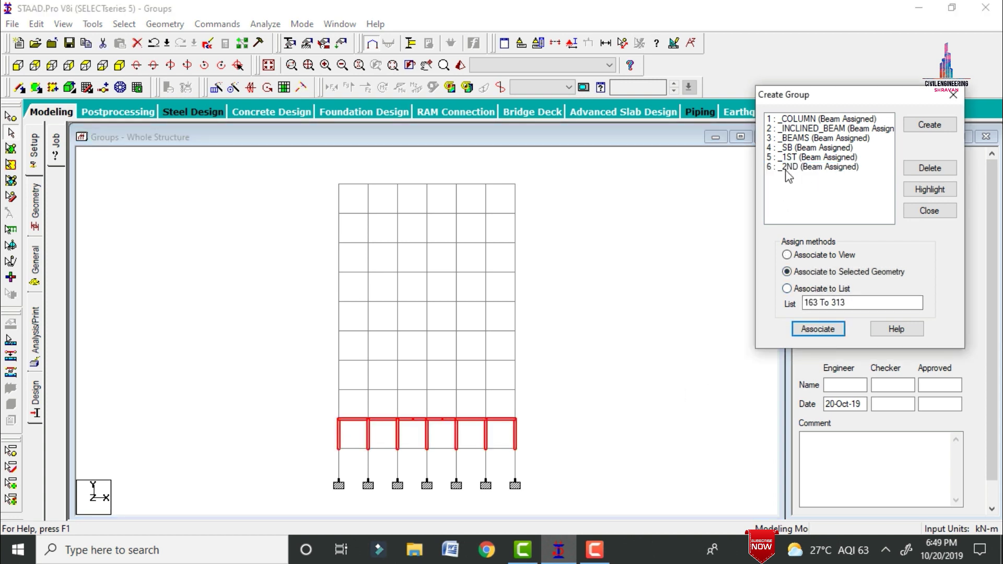
Create beam group 3RD and assign the third-floor beams and columns to it
left_click(917, 125)
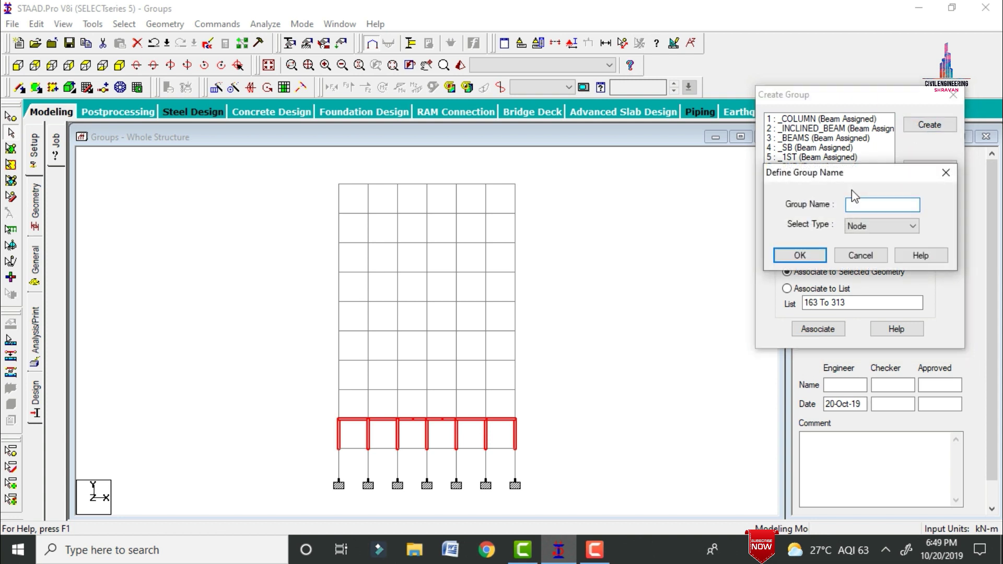
type("3rd")
left_click(912, 226)
left_click(867, 246)
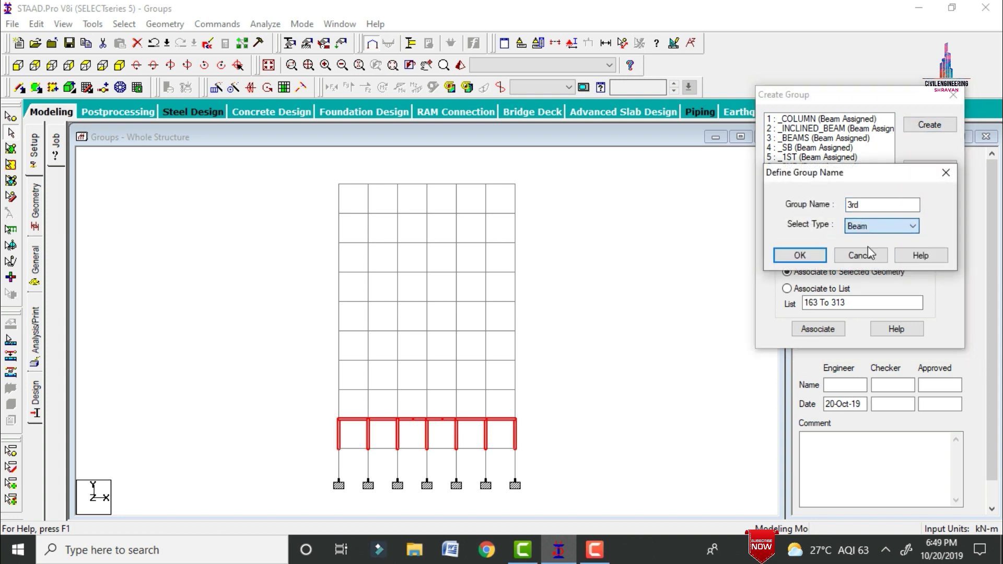
left_click(800, 256)
left_click_drag(324, 381, 538, 421)
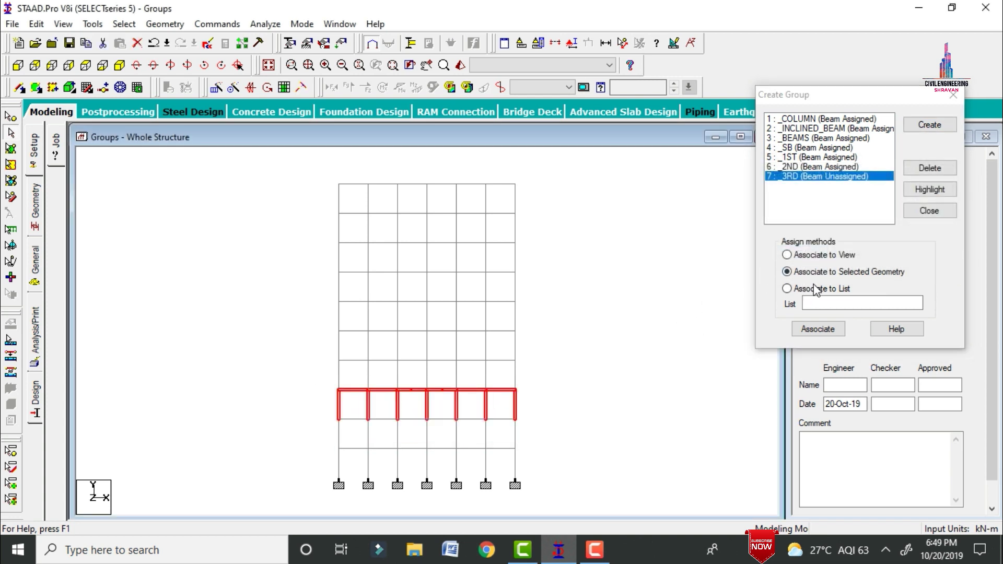
left_click(817, 328)
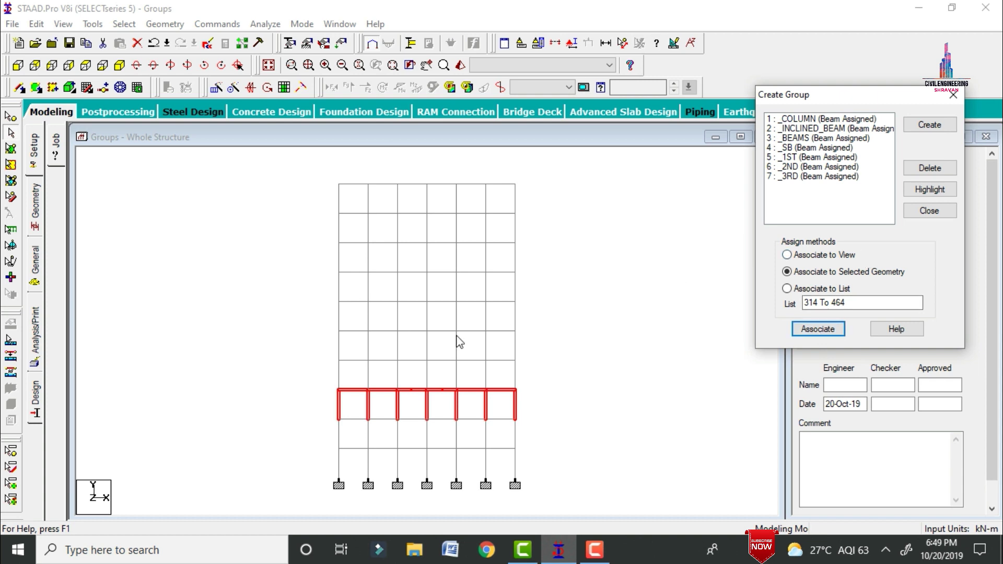
Create beam group 4TH and assign the fourth-floor beams and columns to it
left_click(598, 347)
left_click(930, 126)
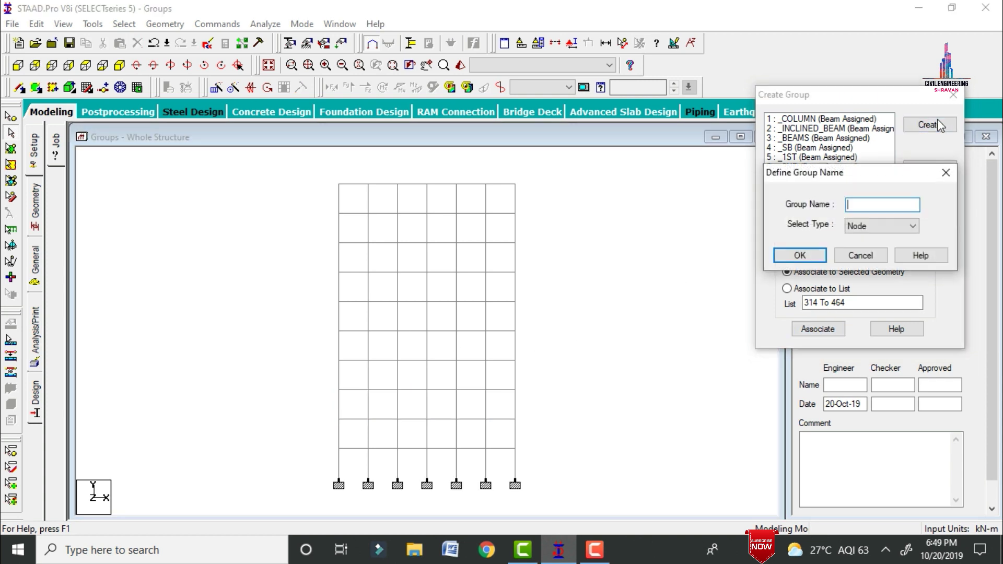
left_click(913, 226)
left_click(868, 238)
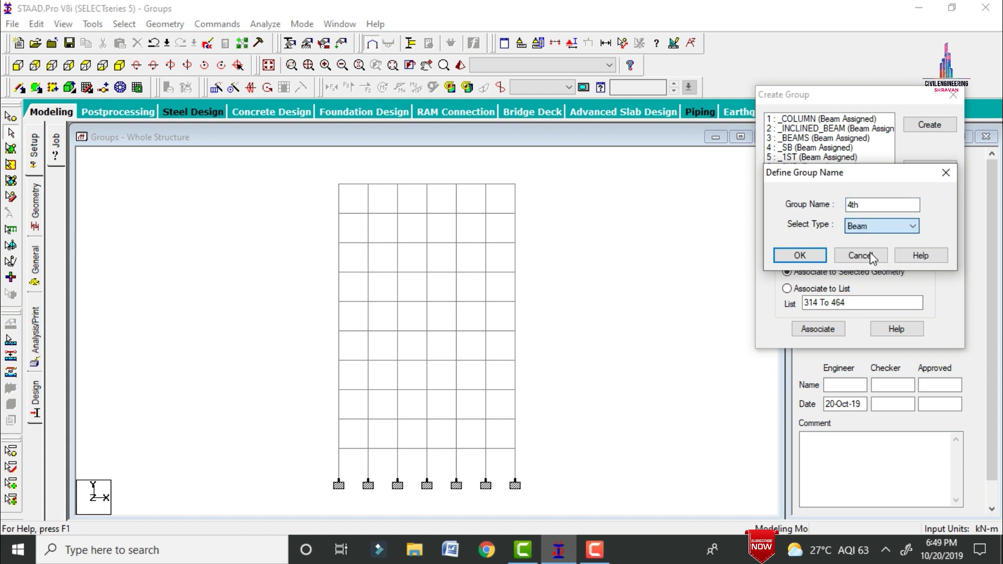
left_click(800, 255)
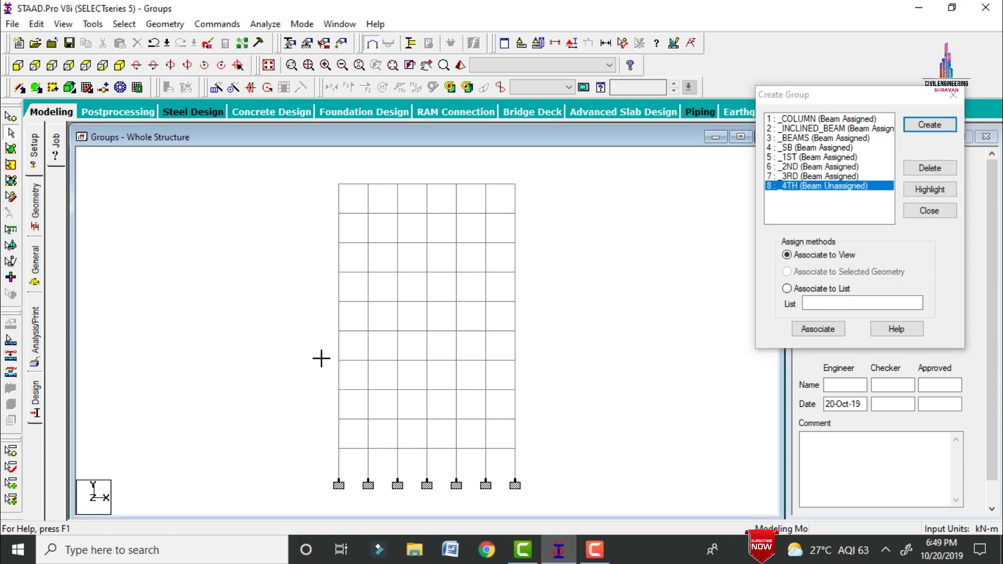
left_click_drag(321, 358, 544, 391)
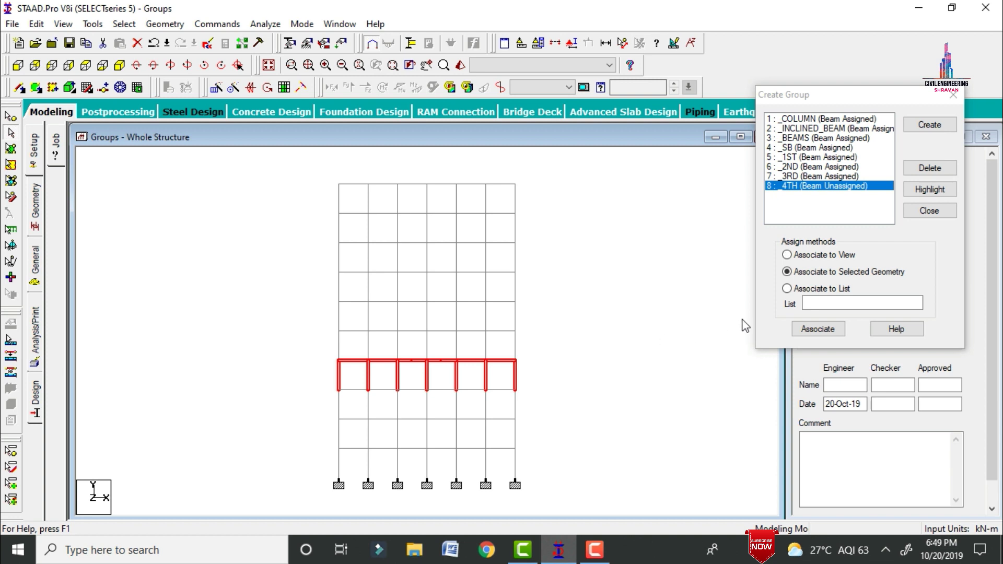
left_click(807, 331)
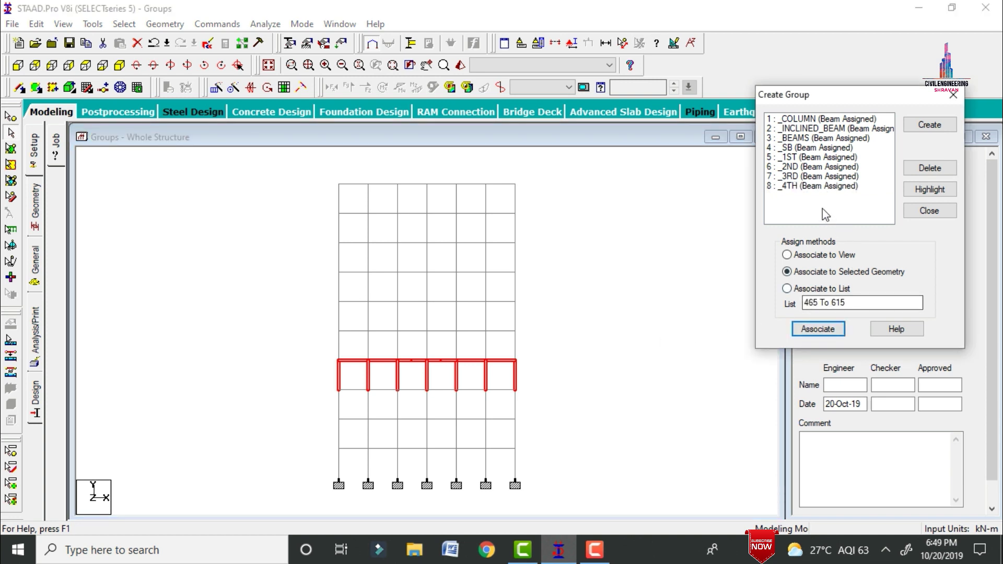
left_click(921, 135)
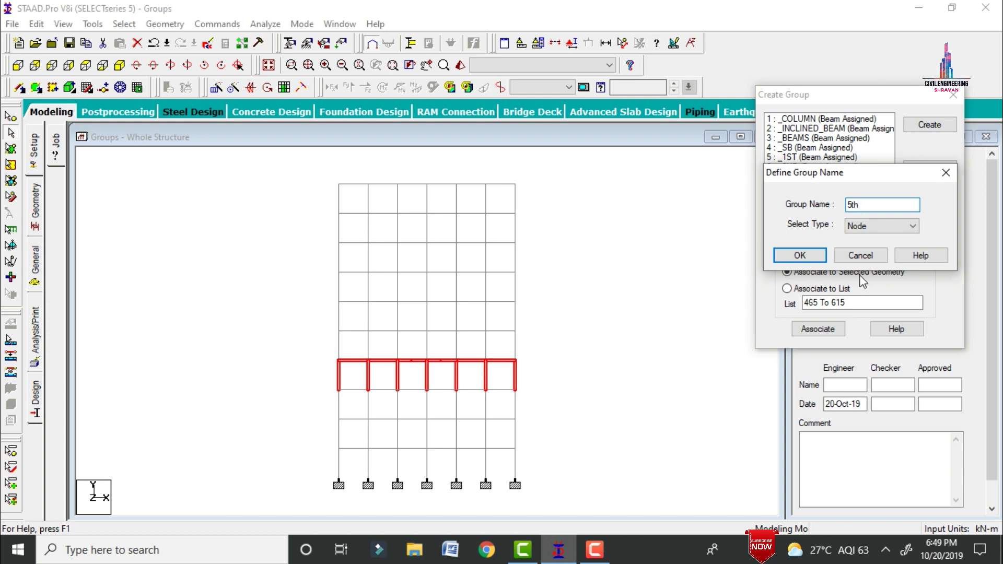
Make 5TH a beam group and assign the fifth-floor members (616 to 766)
left_click(857, 229)
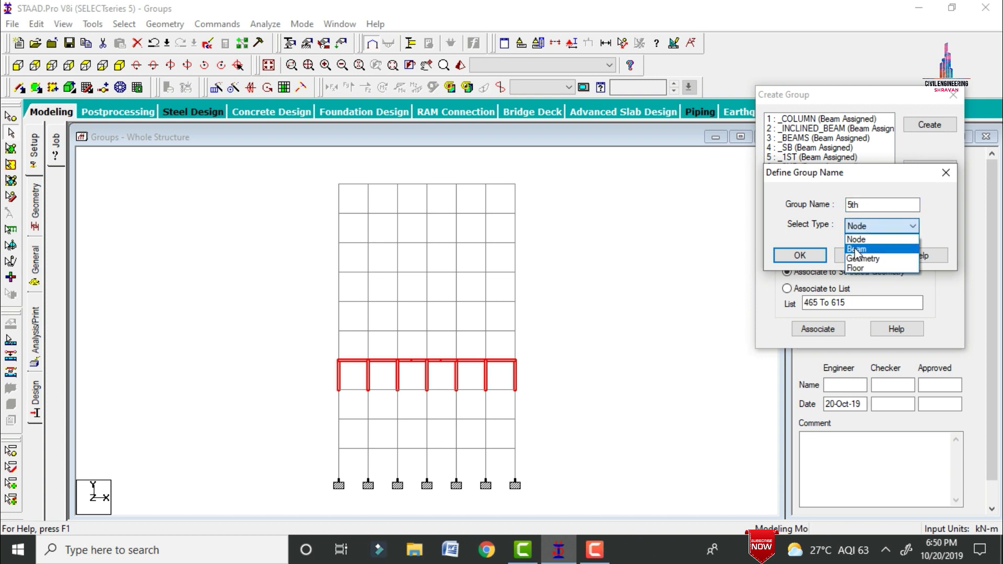
left_click(856, 248)
left_click(815, 255)
left_click_drag(319, 326, 531, 356)
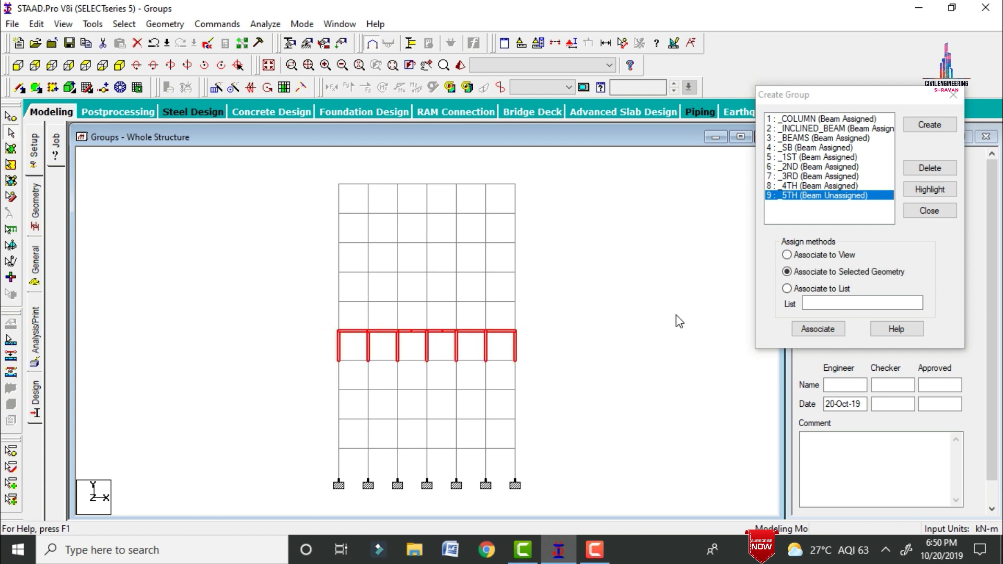
left_click(817, 329)
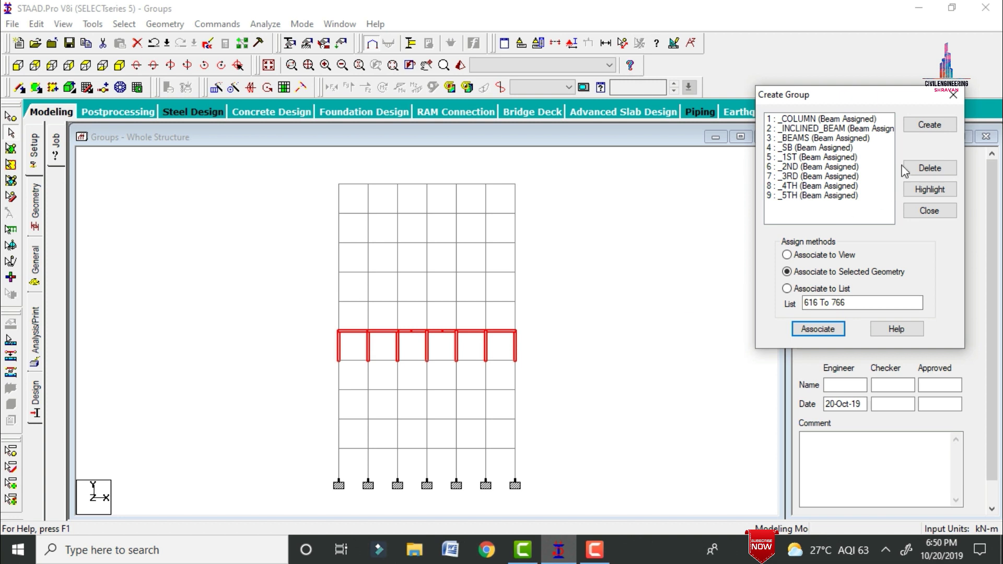
Create beam group 6TH and assign the sixth-floor beams and columns to it
left_click(930, 124)
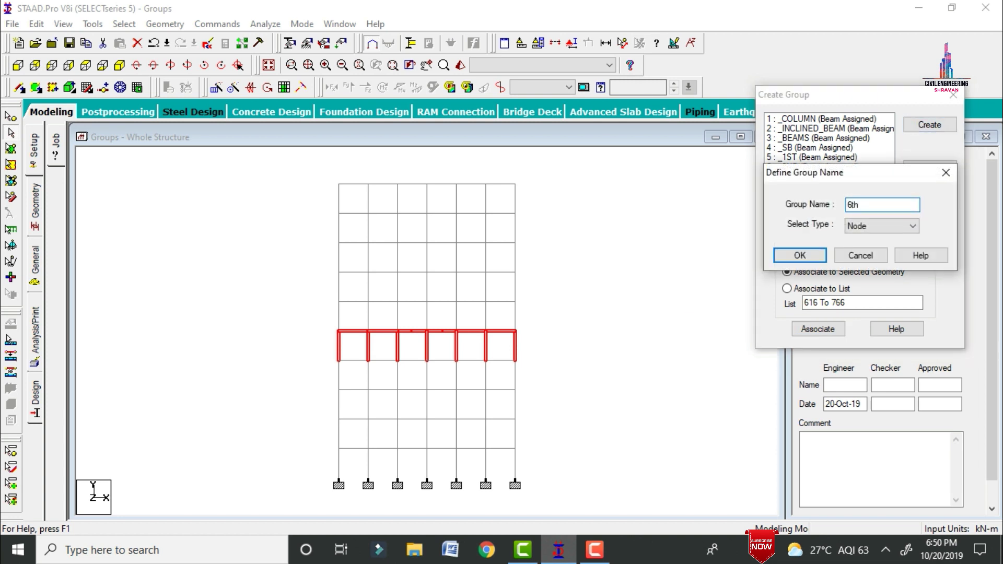
left_click(909, 226)
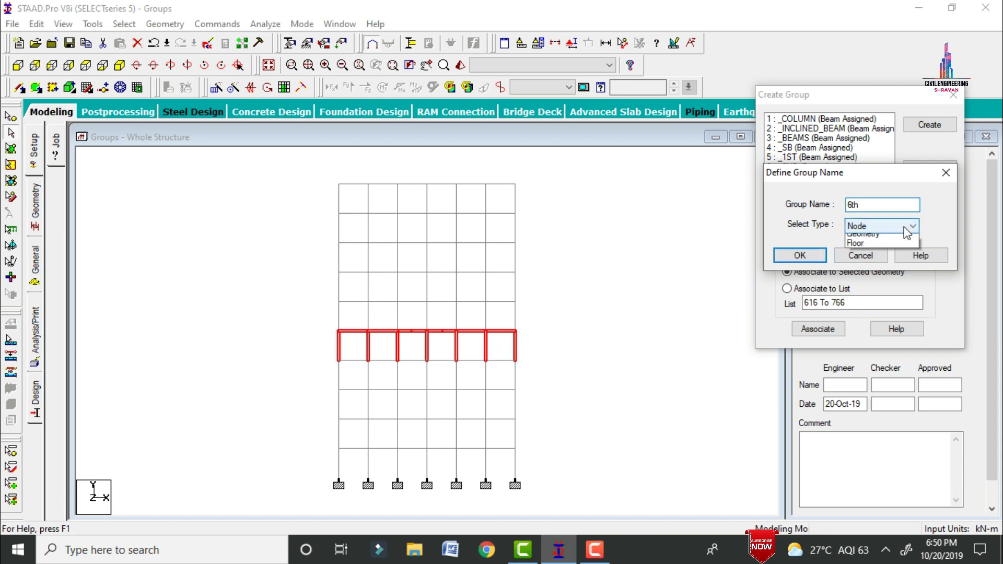
left_click(877, 246)
left_click(789, 257)
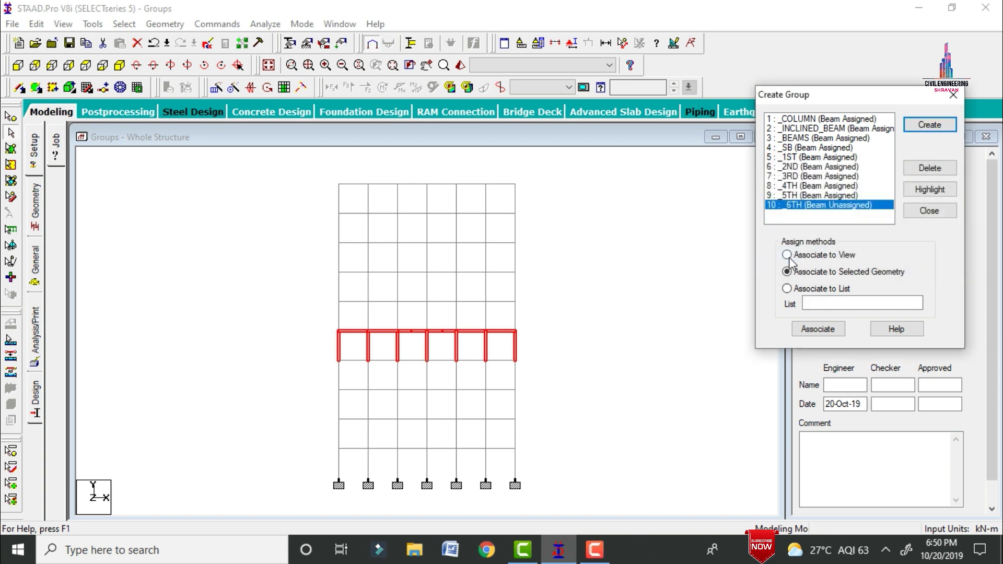
left_click(605, 319)
left_click_drag(330, 297, 538, 326)
left_click(802, 333)
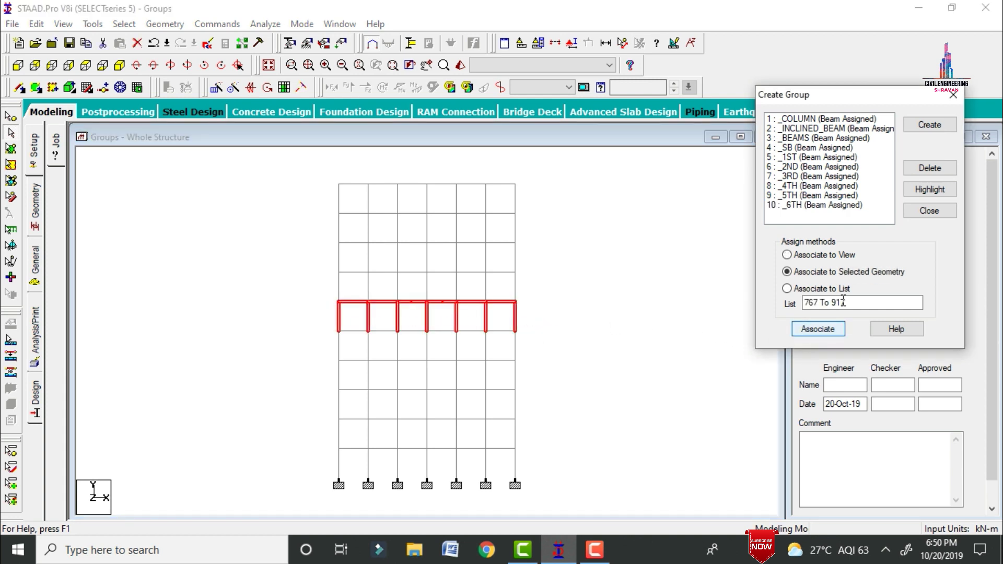
Create beam group 7TH and assign the seventh-floor members (918 to 1068)
left_click(929, 126)
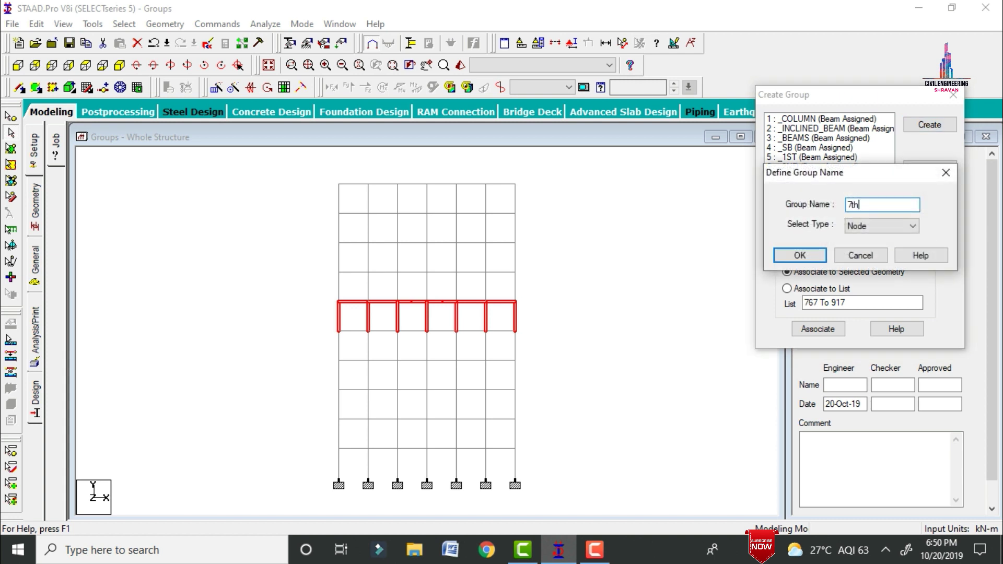
left_click(875, 225)
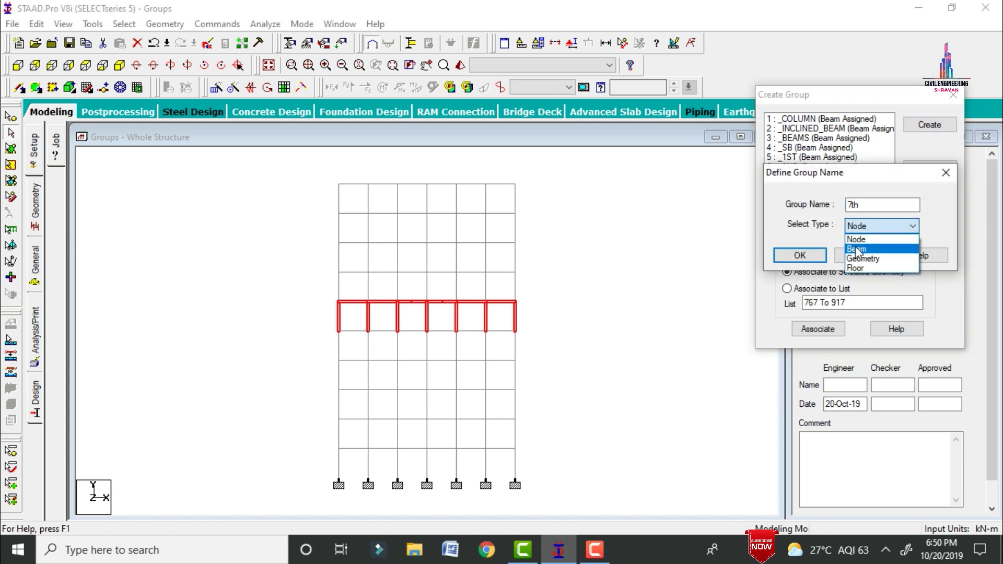
left_click(860, 244)
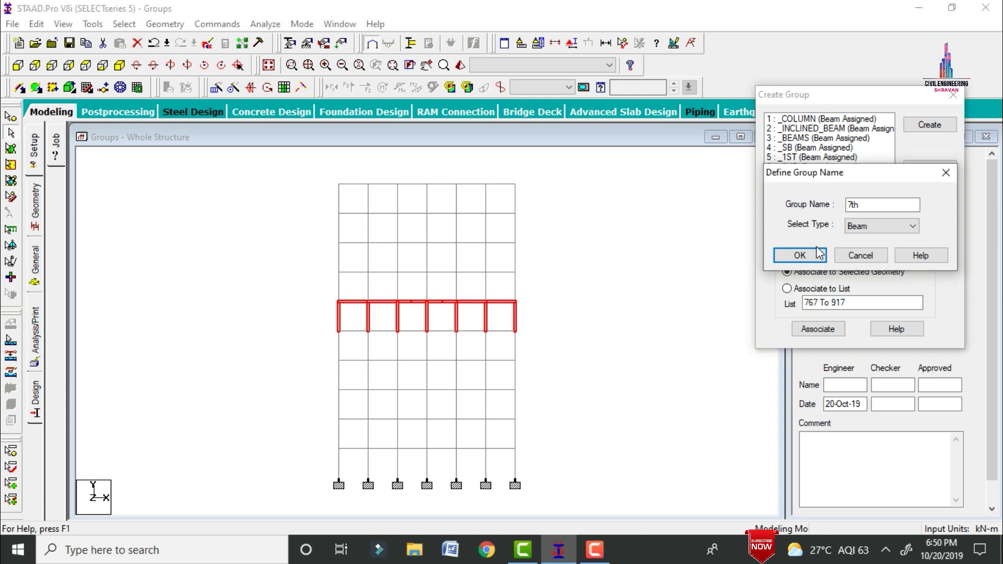
key("Return")
left_click(308, 278)
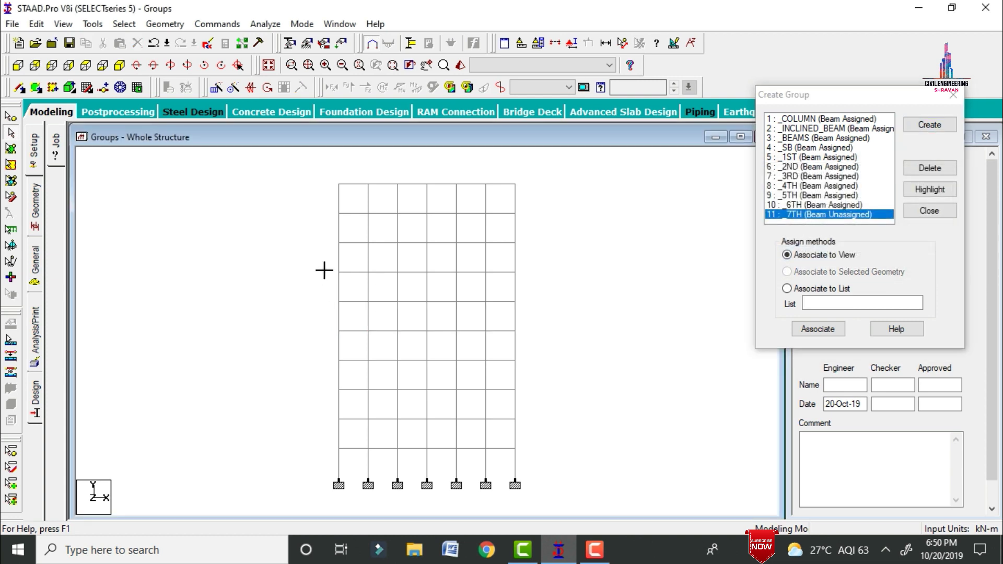
left_click_drag(324, 270, 533, 306)
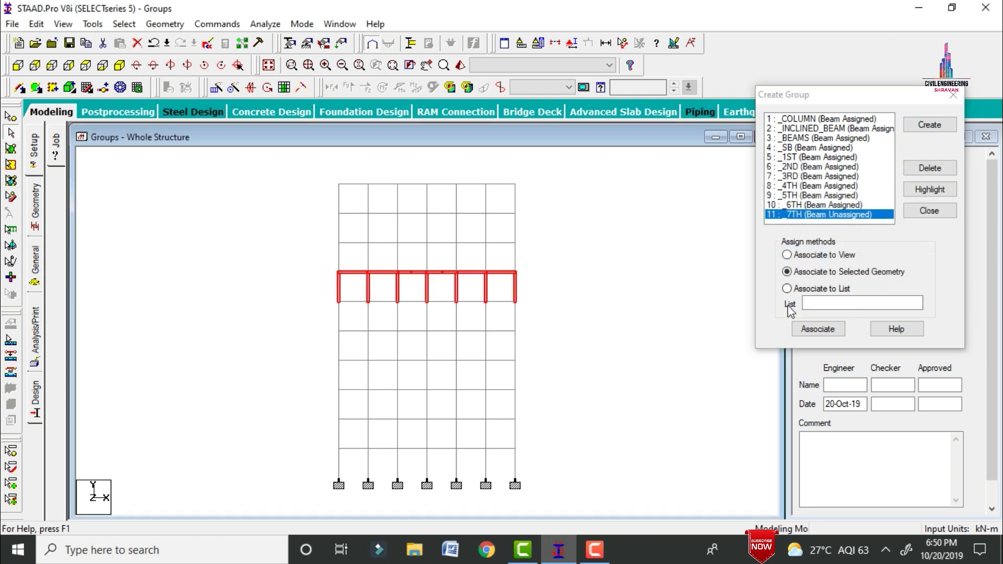
left_click(809, 333)
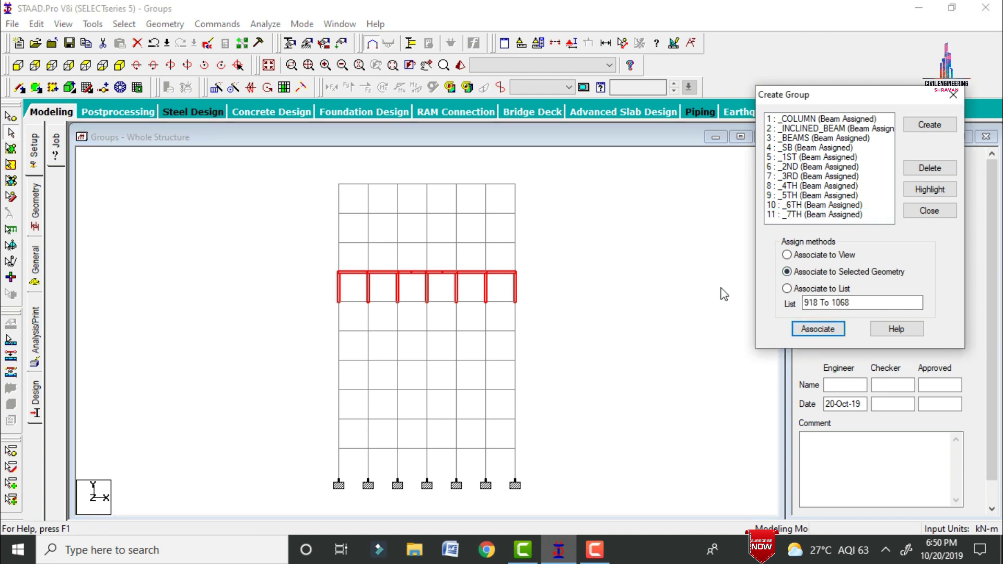
Create beam group 8TH and assign the eighth-floor members (1069 to 1219)
left_click(921, 124)
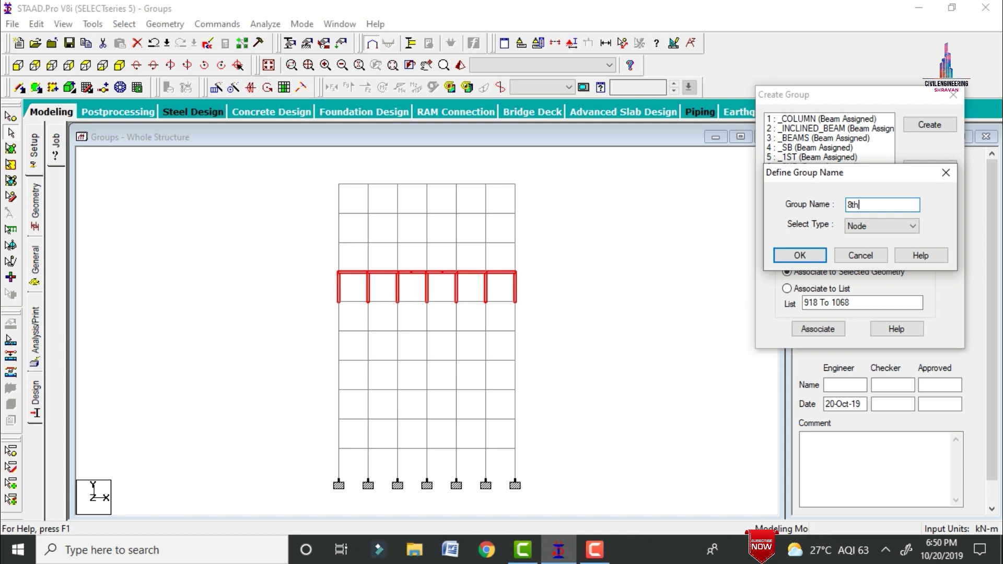
left_click(911, 226)
left_click(868, 244)
left_click(800, 255)
left_click(468, 267)
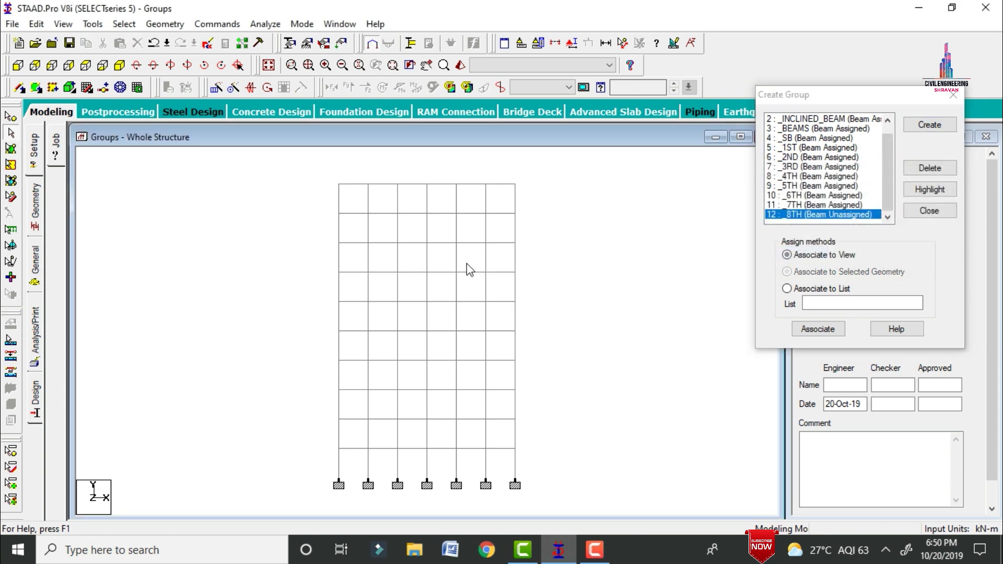
left_click_drag(327, 236, 532, 269)
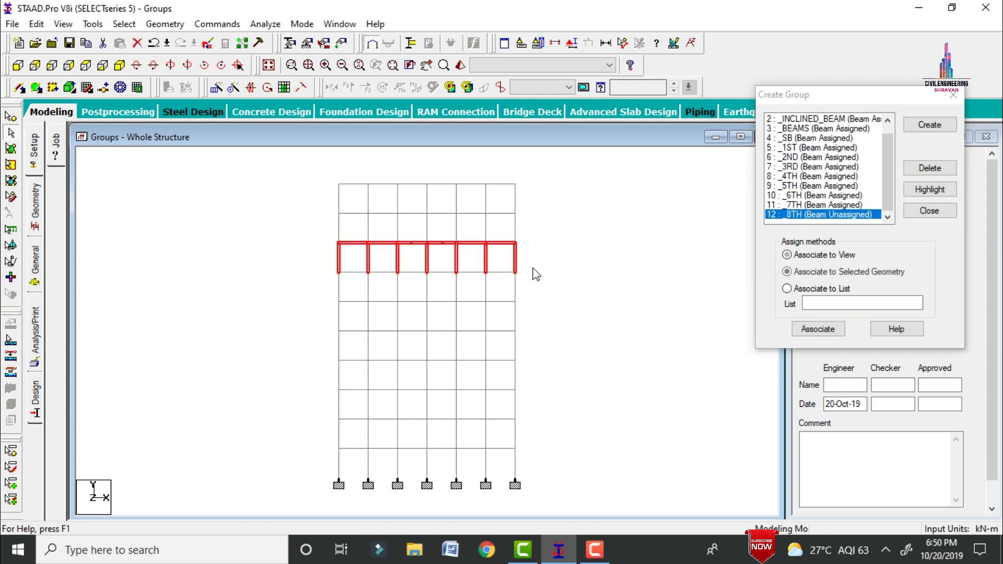
left_click(810, 329)
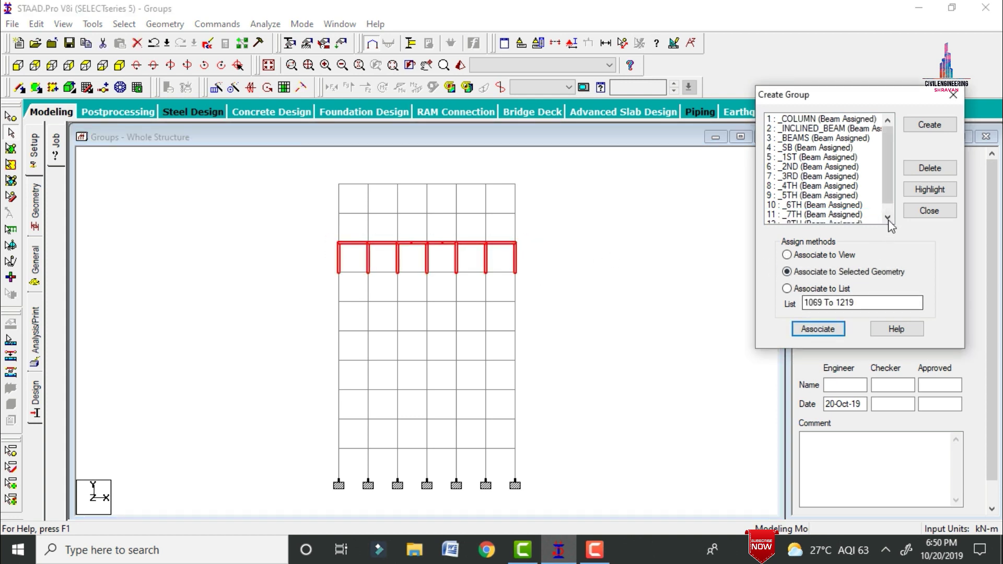
left_click(623, 239)
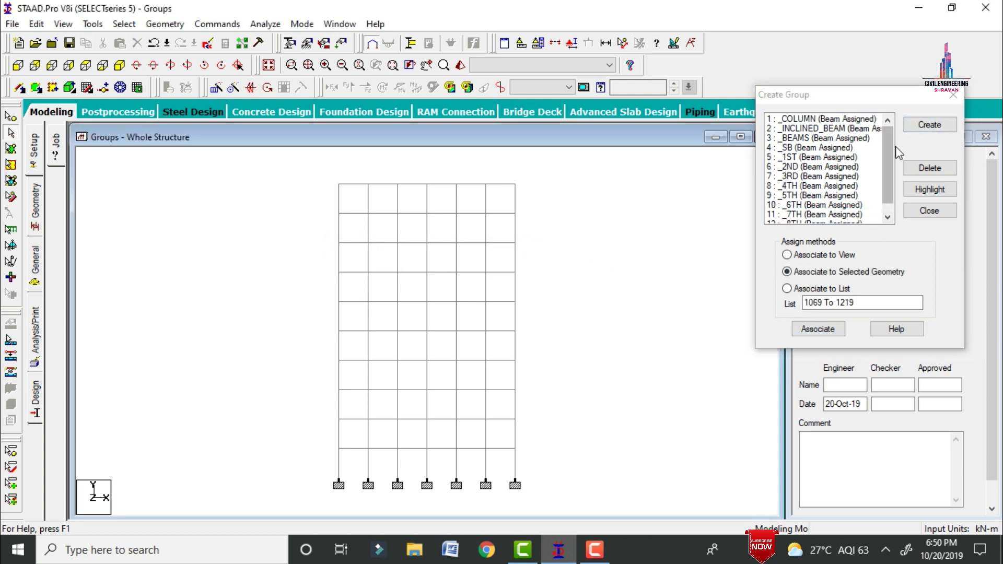
Create beam group 9TH and assign the ninth-floor members (1220 to 1370)
left_click(929, 124)
type("9th")
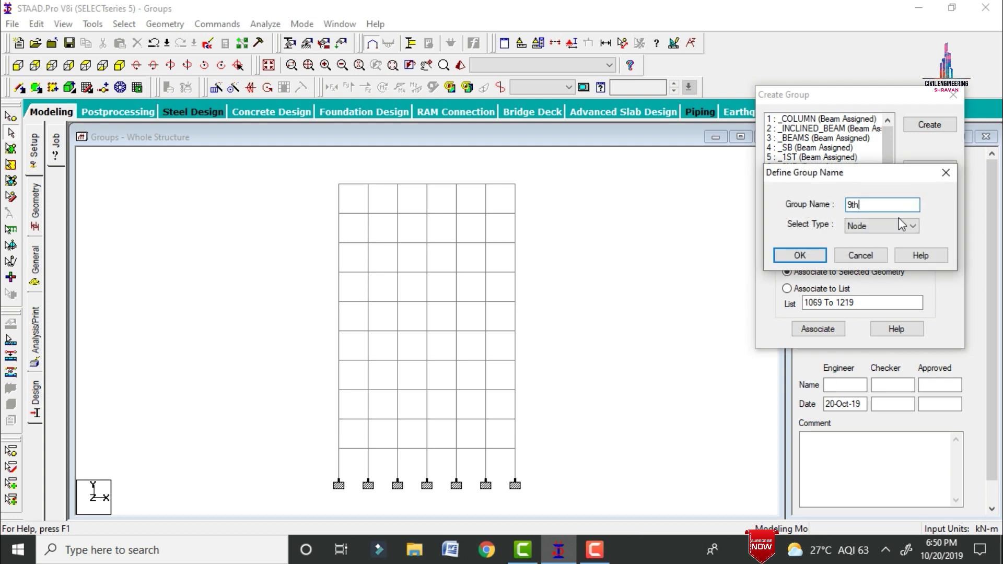
left_click(901, 224)
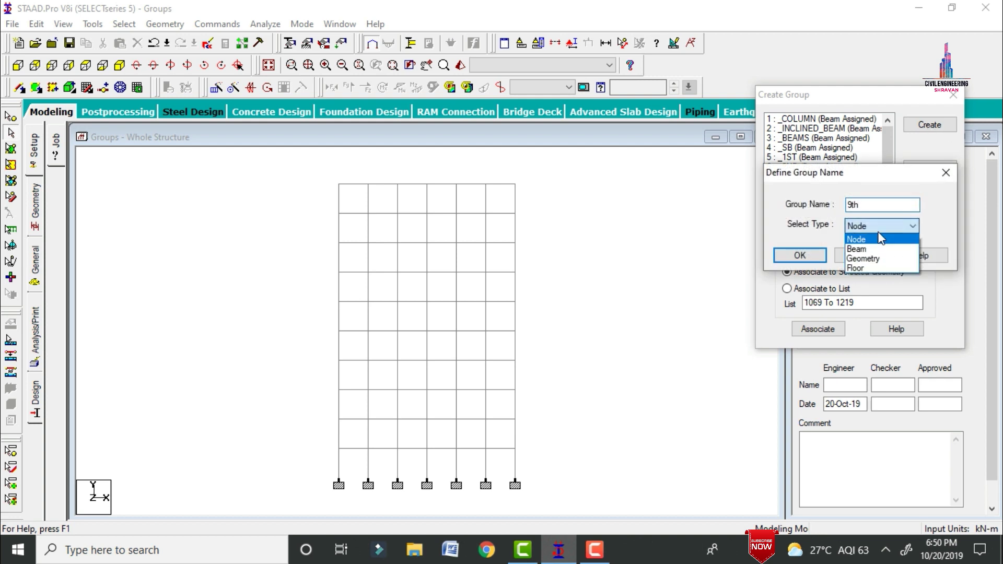
left_click(867, 235)
left_click(800, 255)
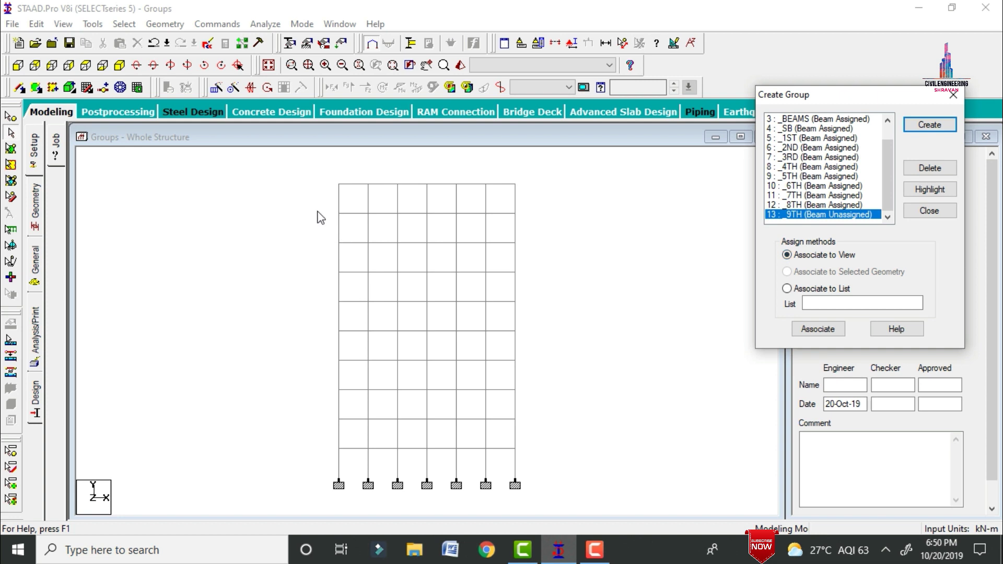
left_click_drag(318, 210, 541, 245)
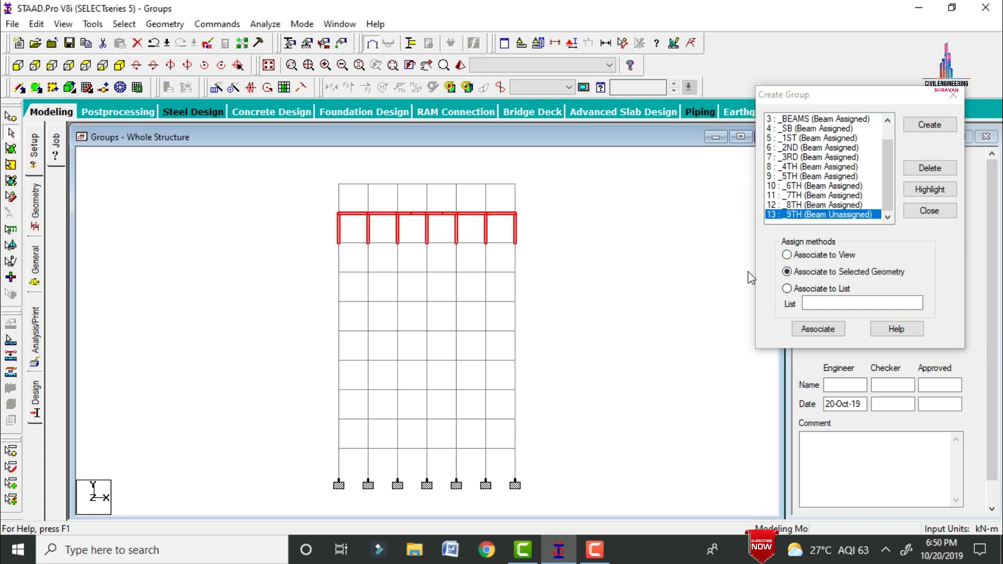
left_click(819, 329)
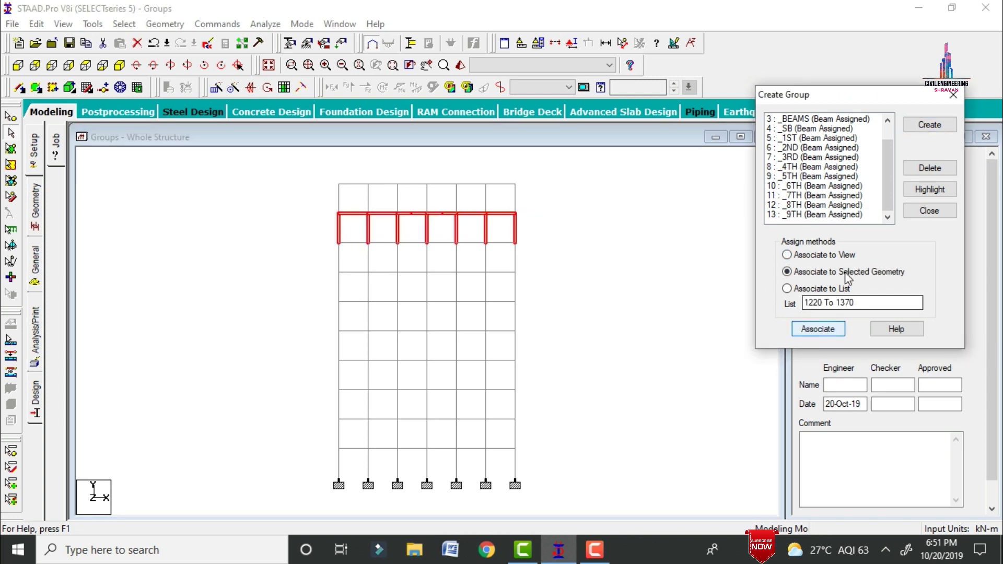
Create beam group 10TH with the top-storey members, then show the isometric view
left_click(932, 125)
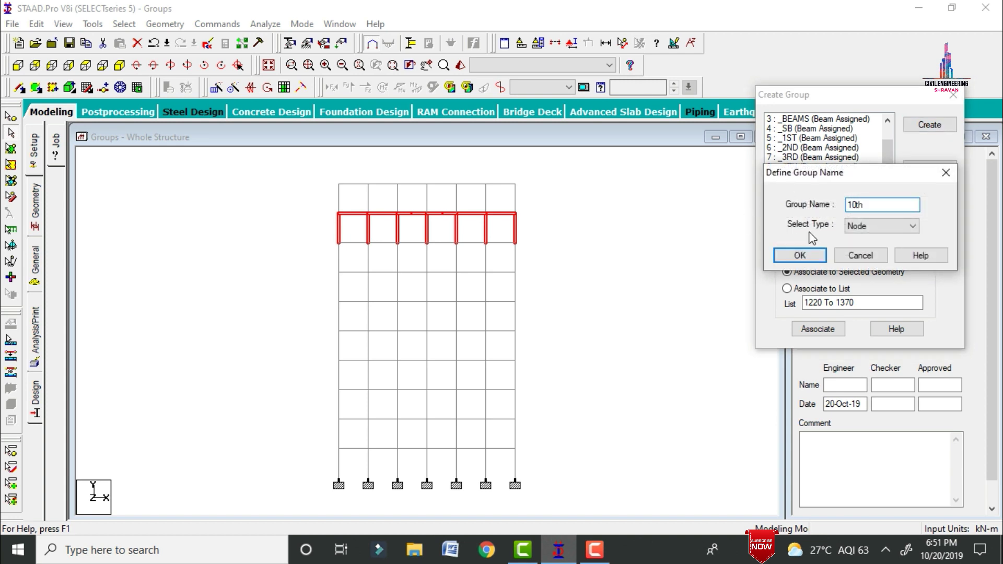
left_click(867, 226)
left_click(863, 243)
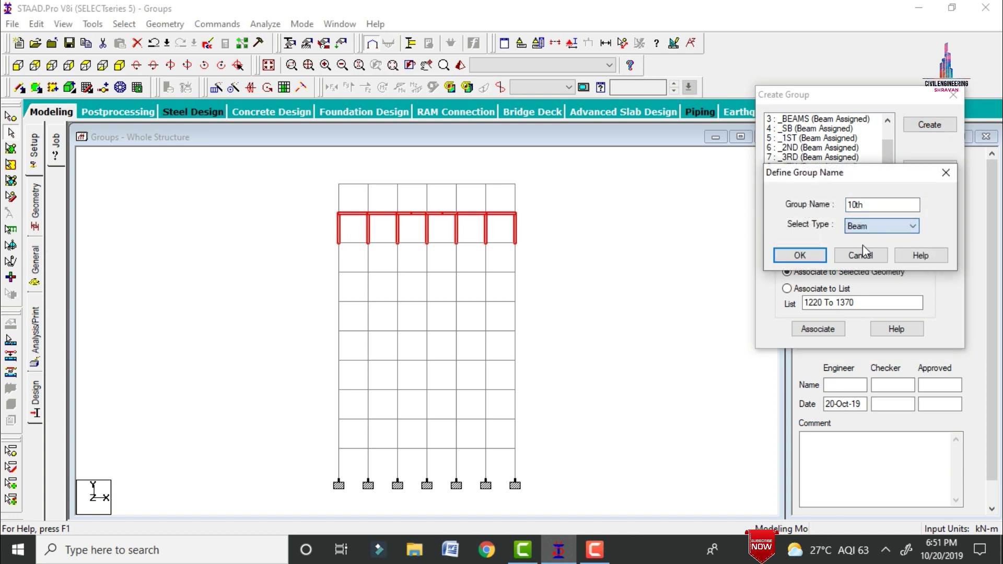
left_click(792, 261)
left_click_drag(302, 178, 548, 215)
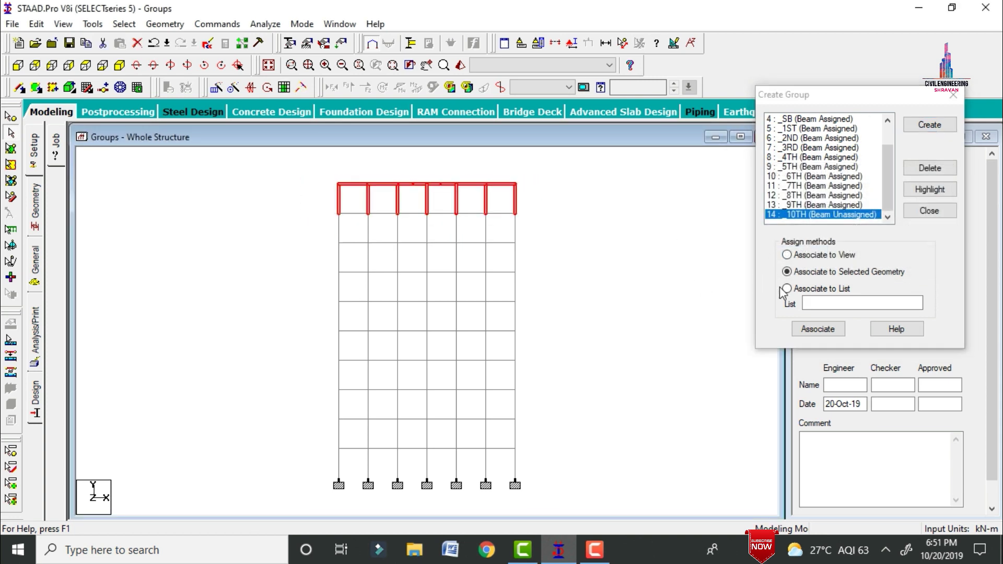
left_click(822, 329)
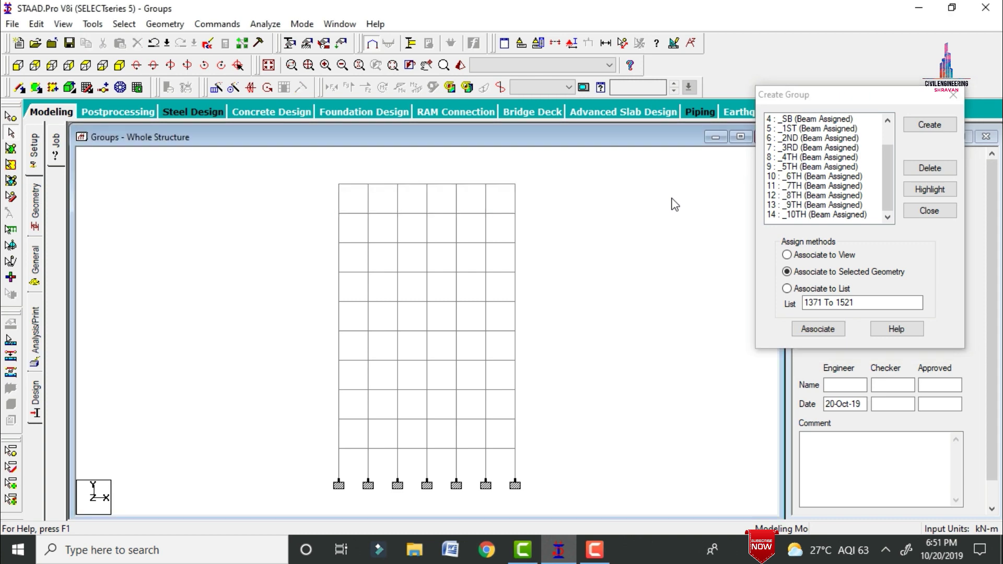
key("F8")
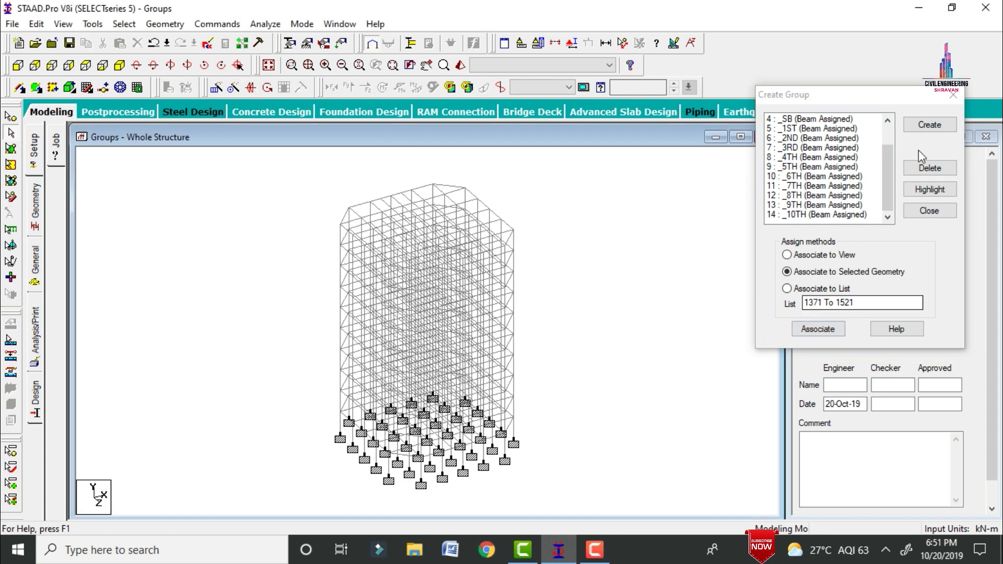
Close Create Group and open the Select by Group Name list, moved to the right
left_click(953, 95)
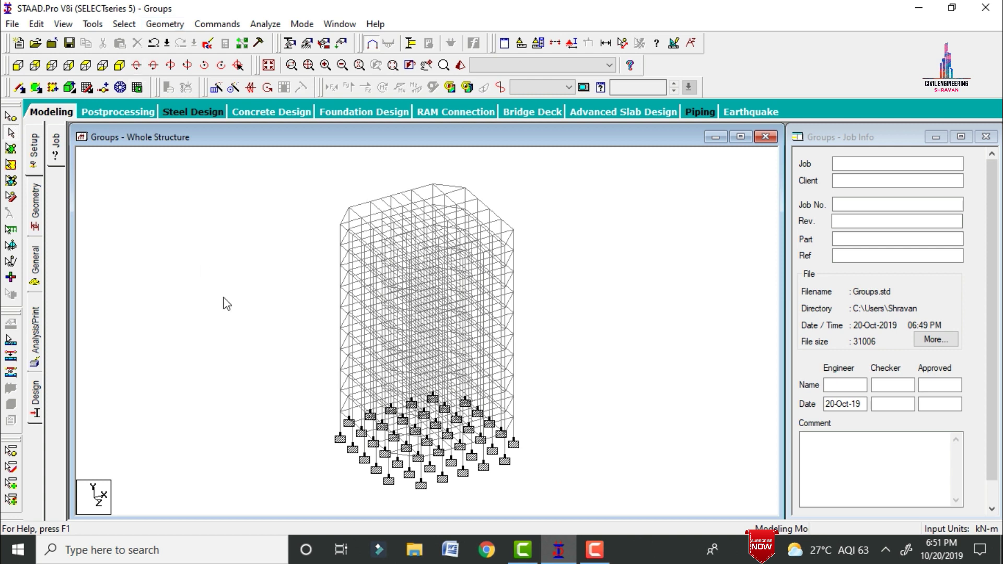
left_click(124, 23)
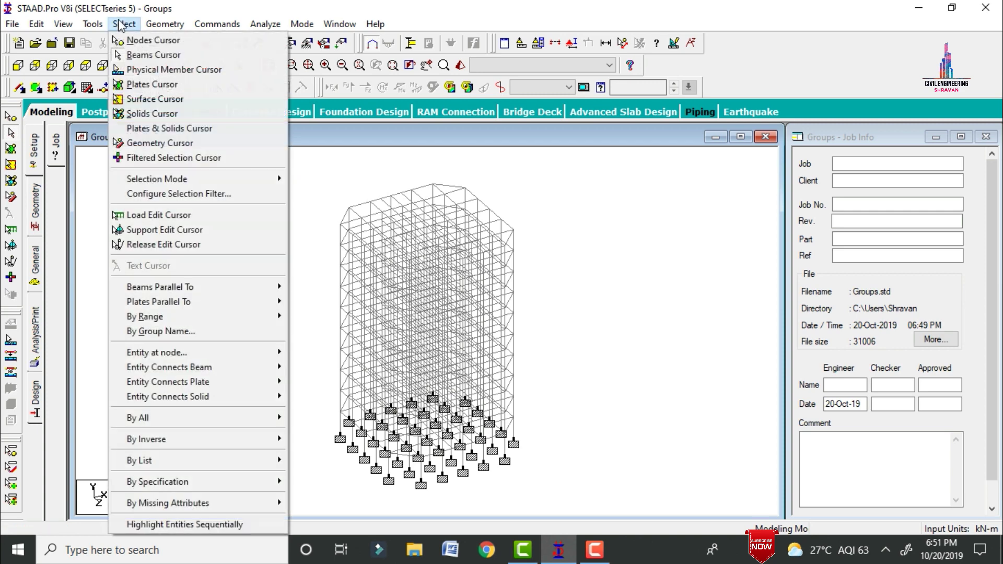
left_click(166, 328)
left_click_drag(181, 162, 746, 150)
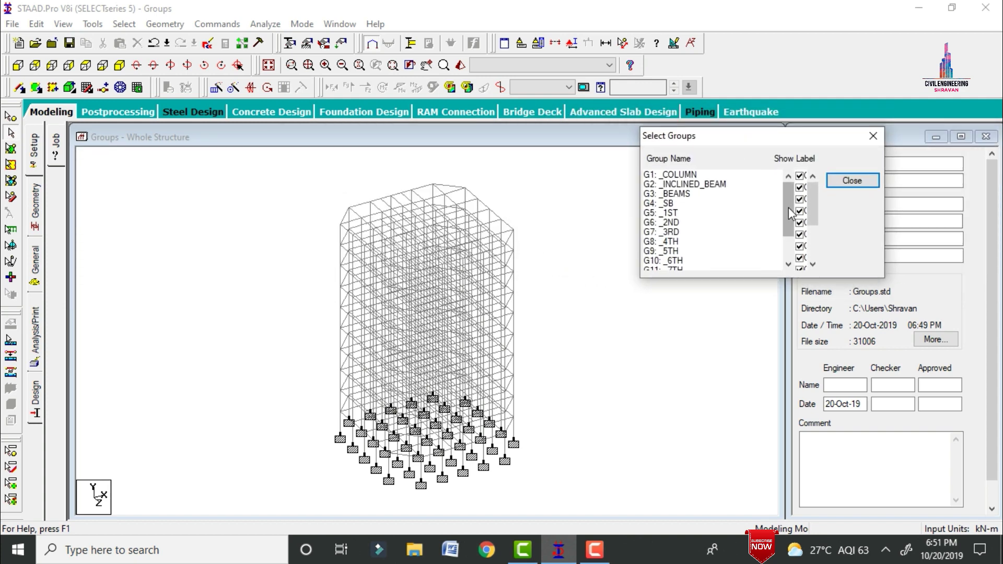
Highlight the _COLUMN, _INCLINED_BEAM, _BEAMS and _SB groups in turn to check their members
left_click(687, 176)
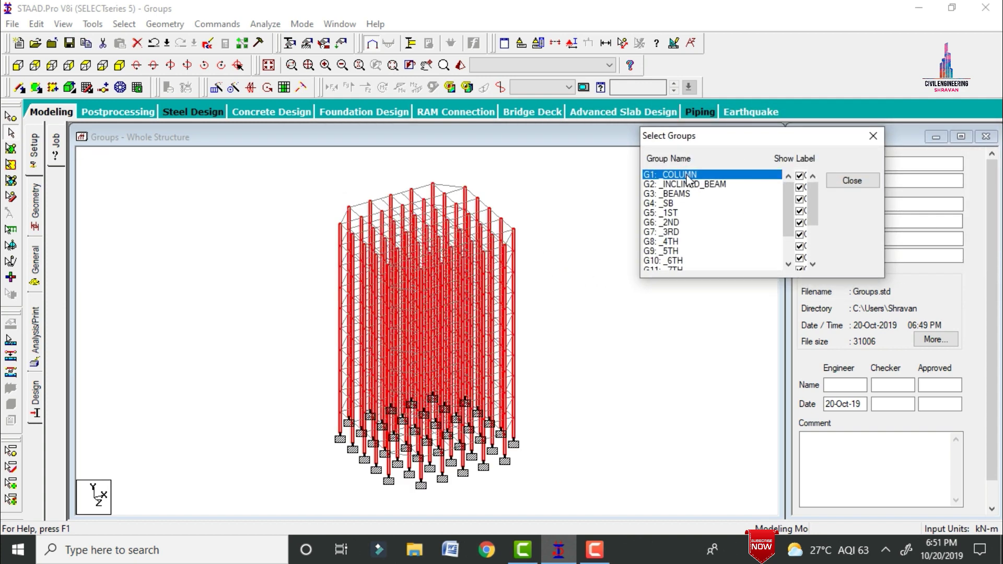
left_click(688, 176)
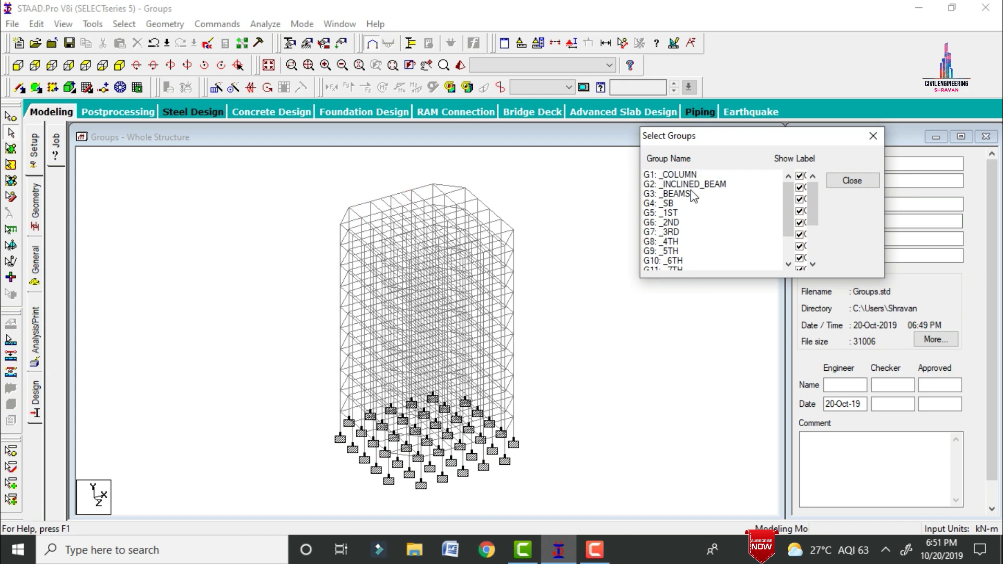
left_click(691, 193)
left_click(690, 184)
left_click(690, 193)
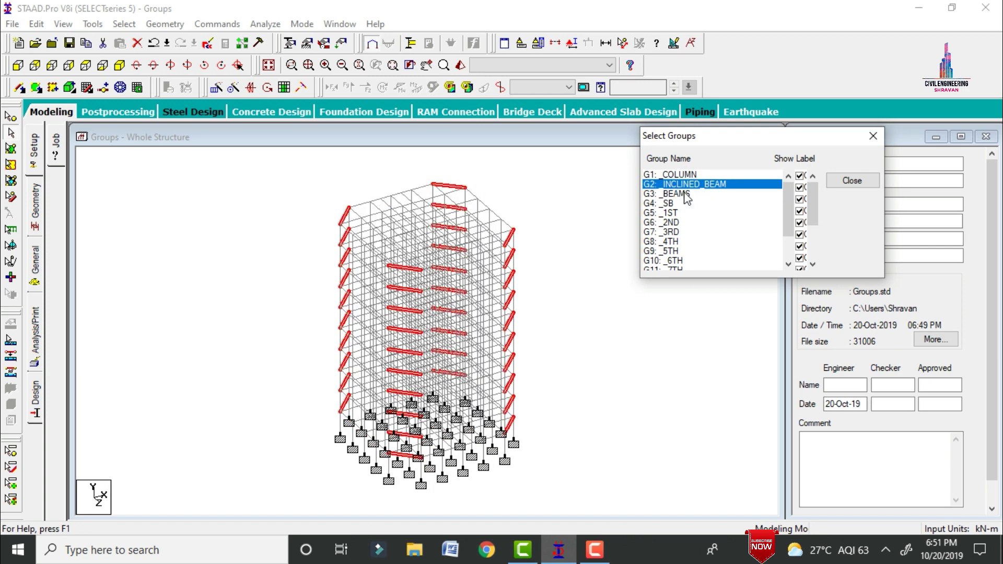
left_click(713, 185)
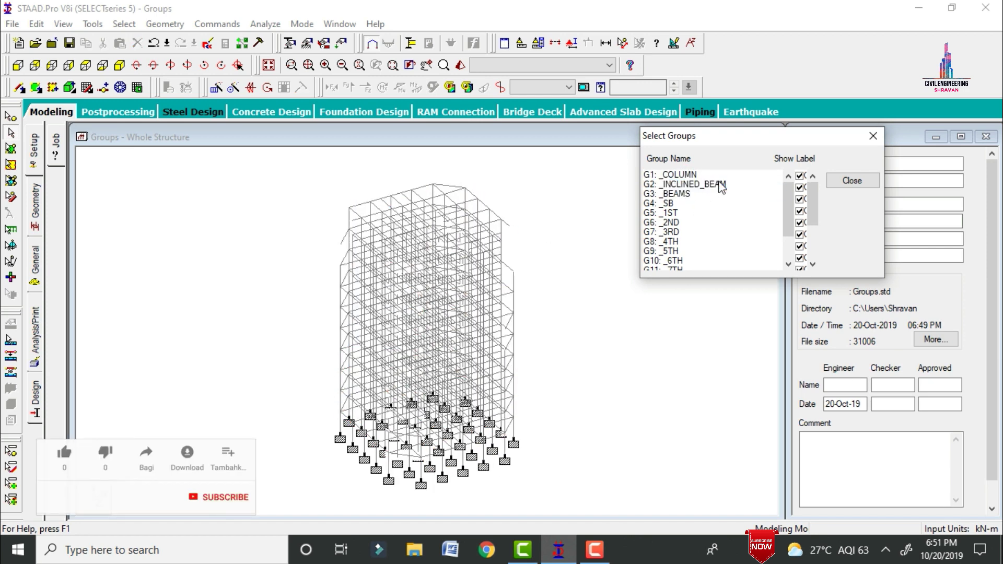
left_click(691, 195)
left_click(691, 195)
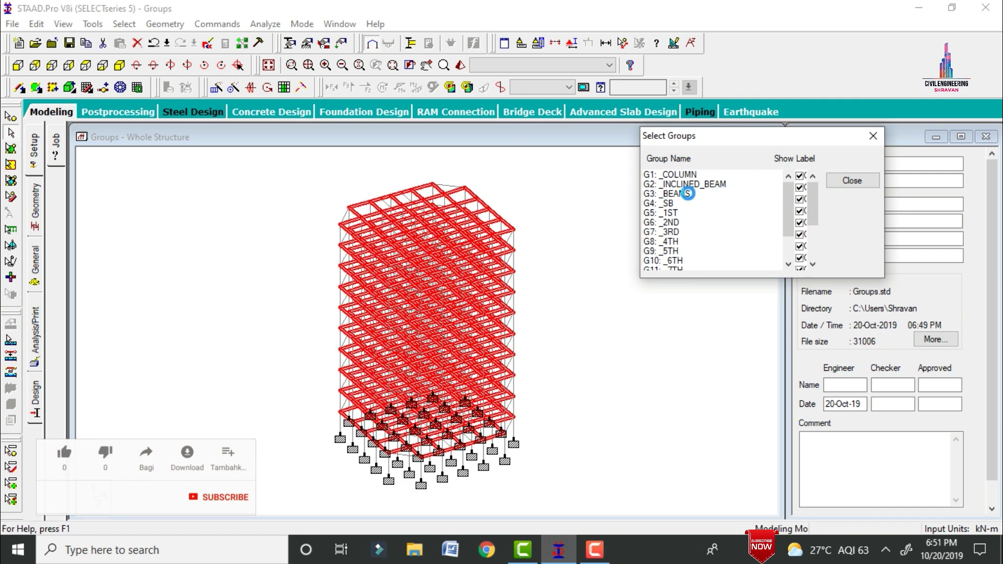
left_click(671, 204)
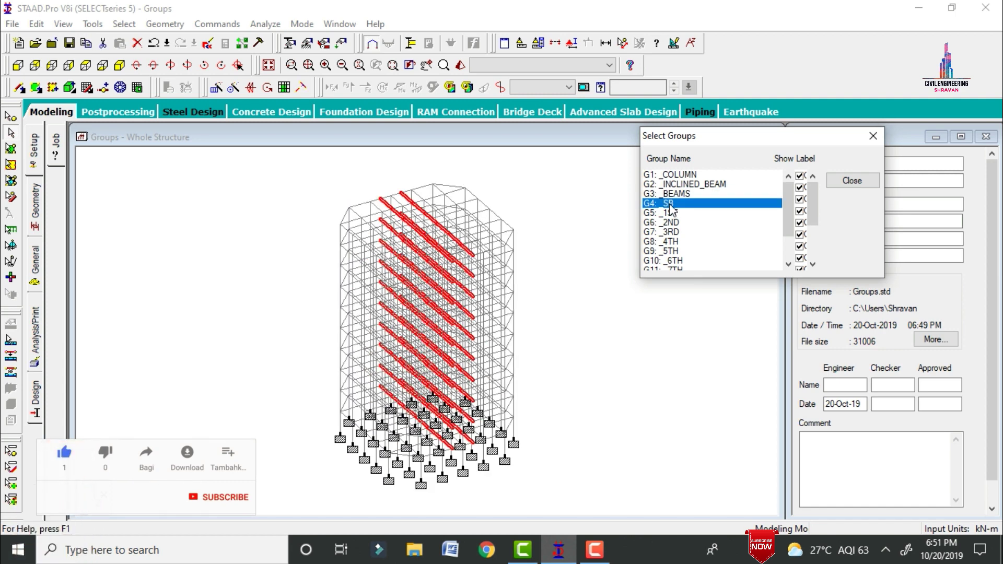
left_click(670, 206)
Highlight the floor groups _1ST through _5TH in turn to check each storey
left_click(672, 214)
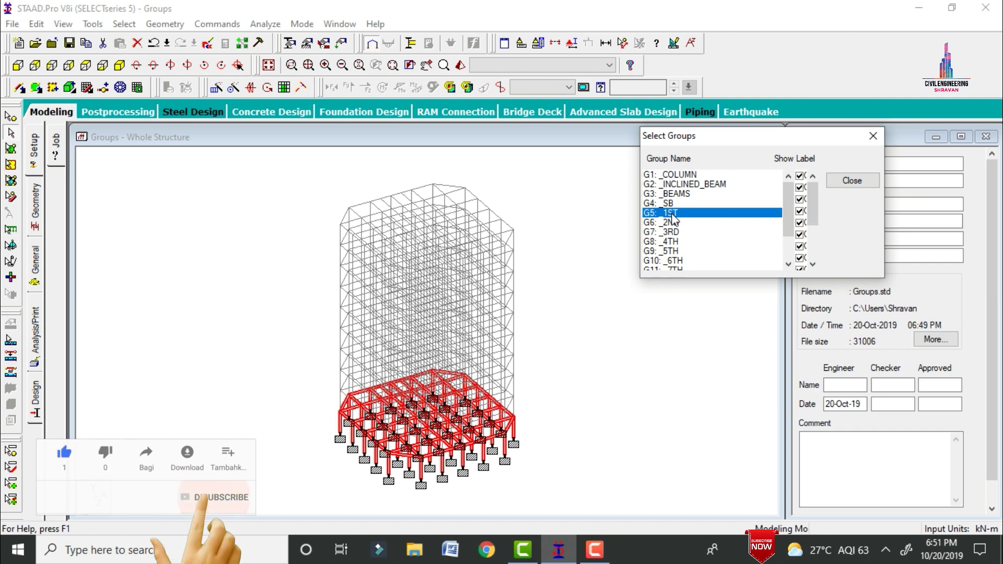
left_click(672, 214)
left_click(673, 224)
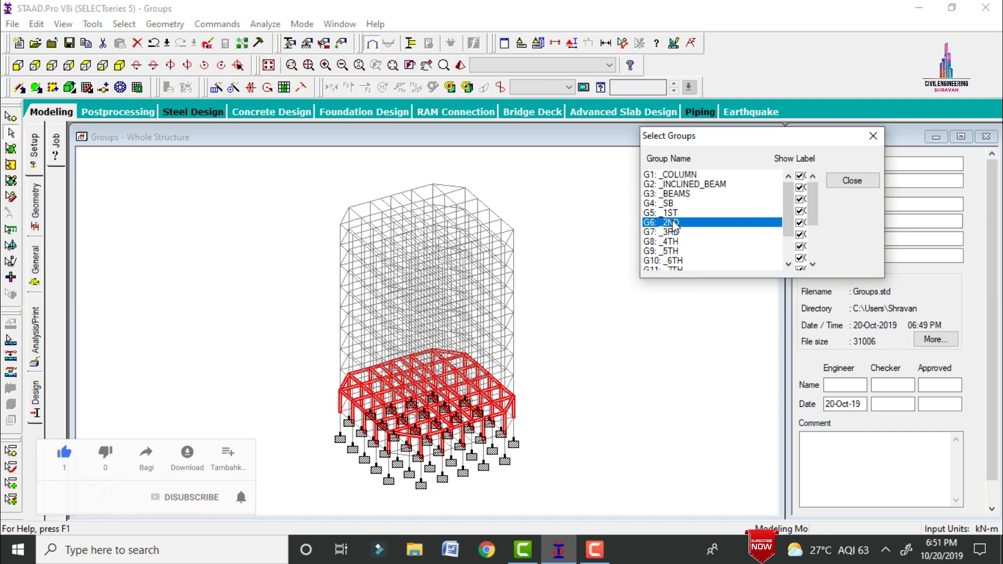
left_click(674, 224)
left_click(674, 232)
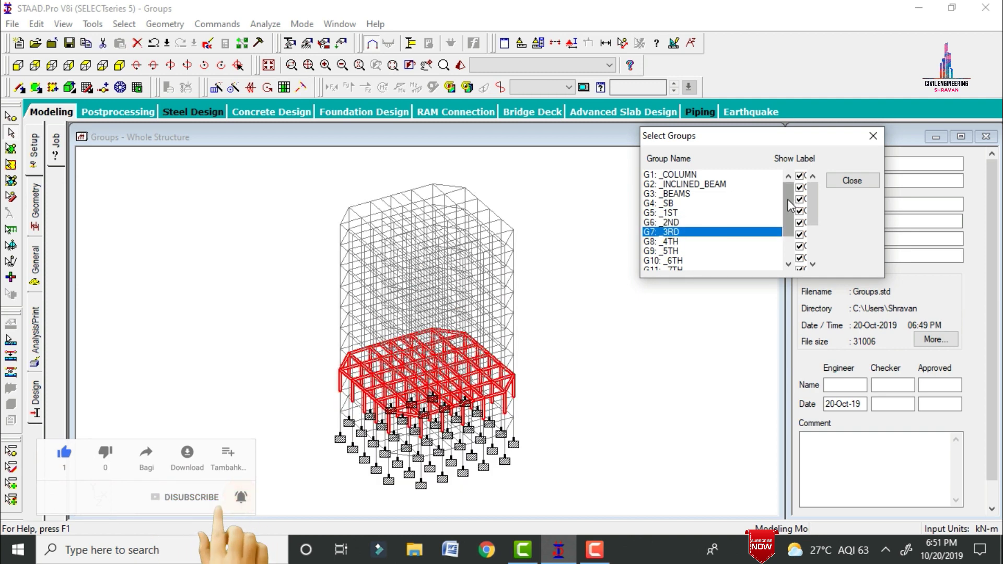
left_click_drag(789, 222, 791, 246)
left_click(674, 194)
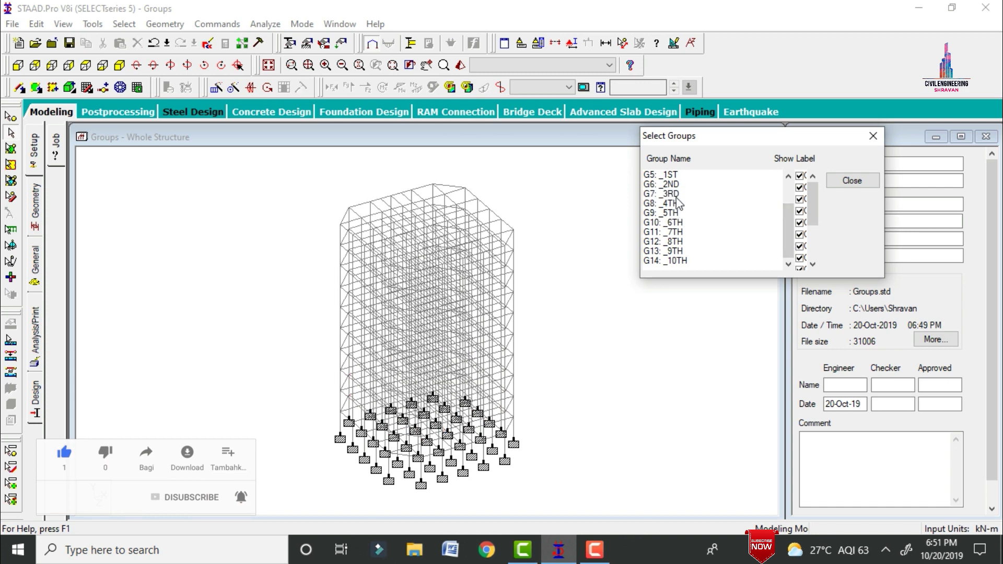
left_click(675, 203)
left_click(676, 206)
left_click(675, 213)
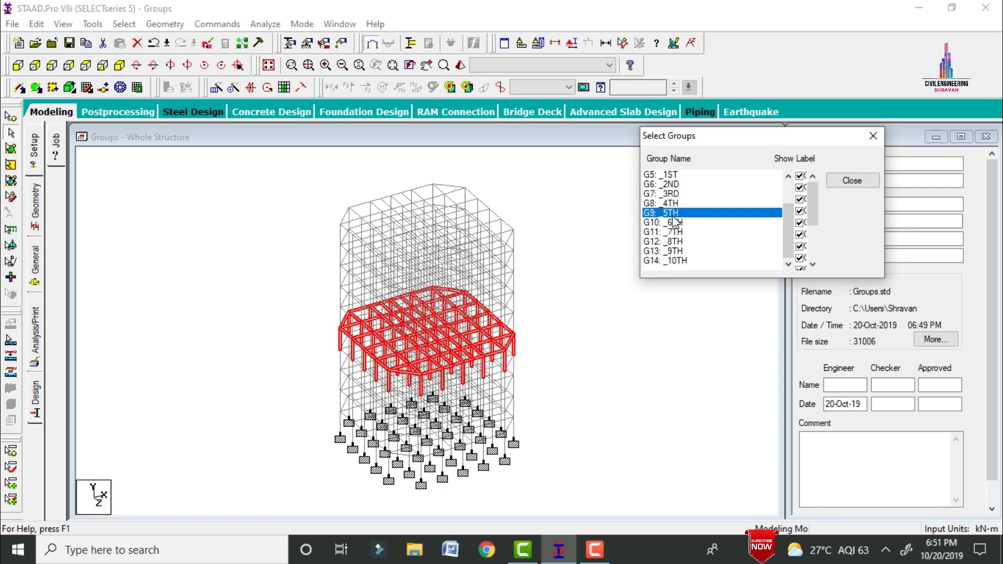
left_click(675, 215)
Check floor groups _6TH through _10TH, then close the list with nothing selected
left_click(673, 226)
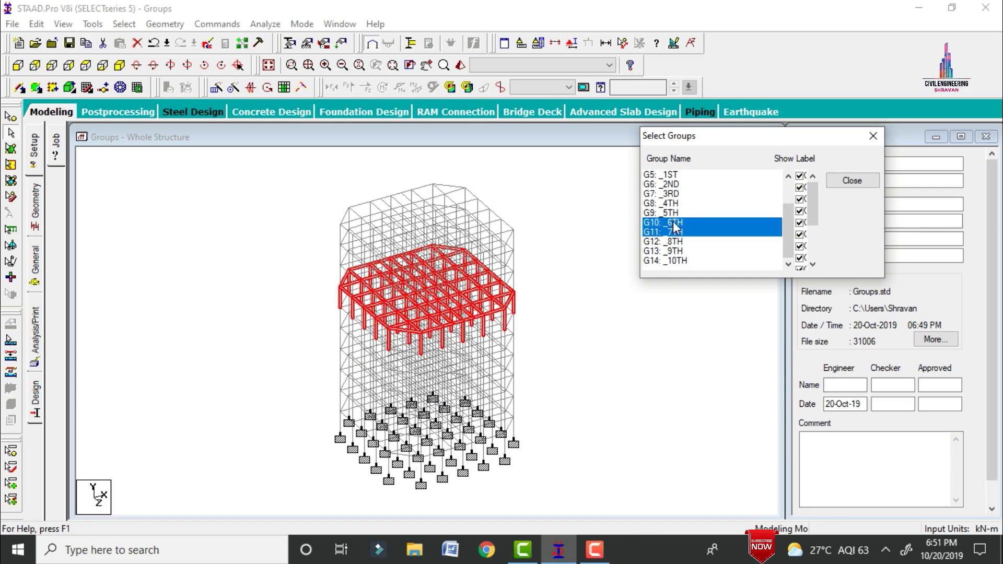
left_click(676, 232)
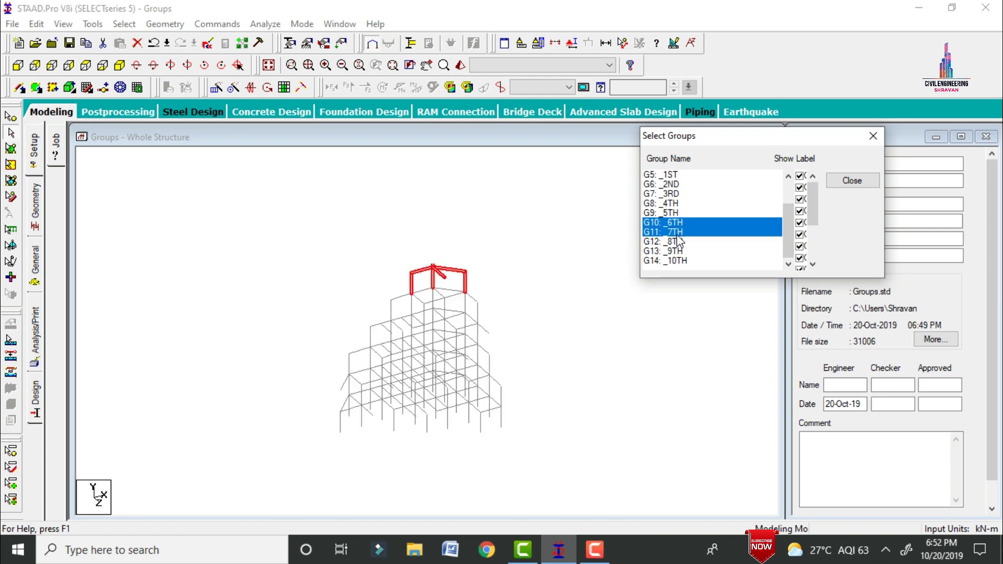
left_click(674, 241)
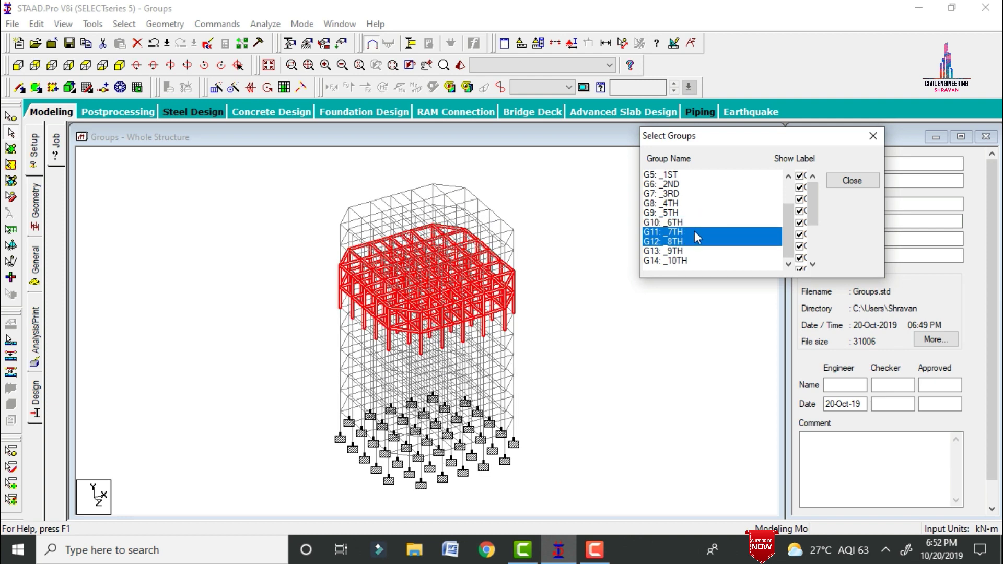
left_click(680, 251, "shift")
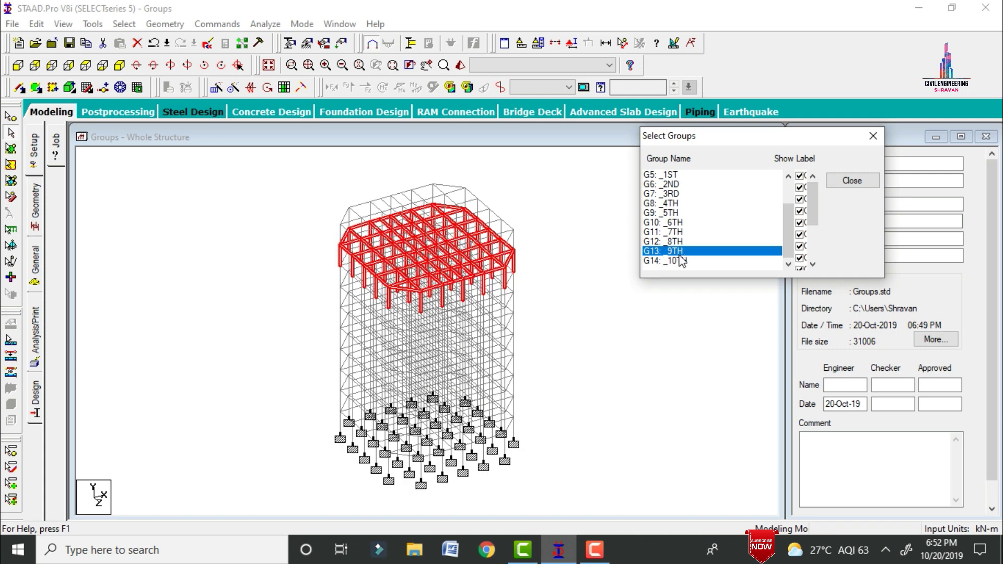
left_click(679, 260)
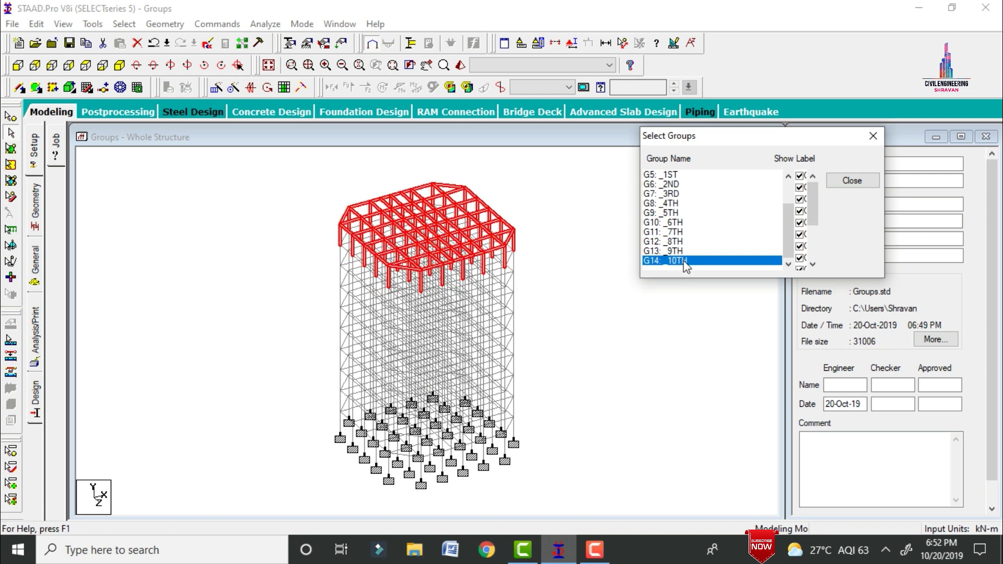
left_click(686, 261, "ctrl")
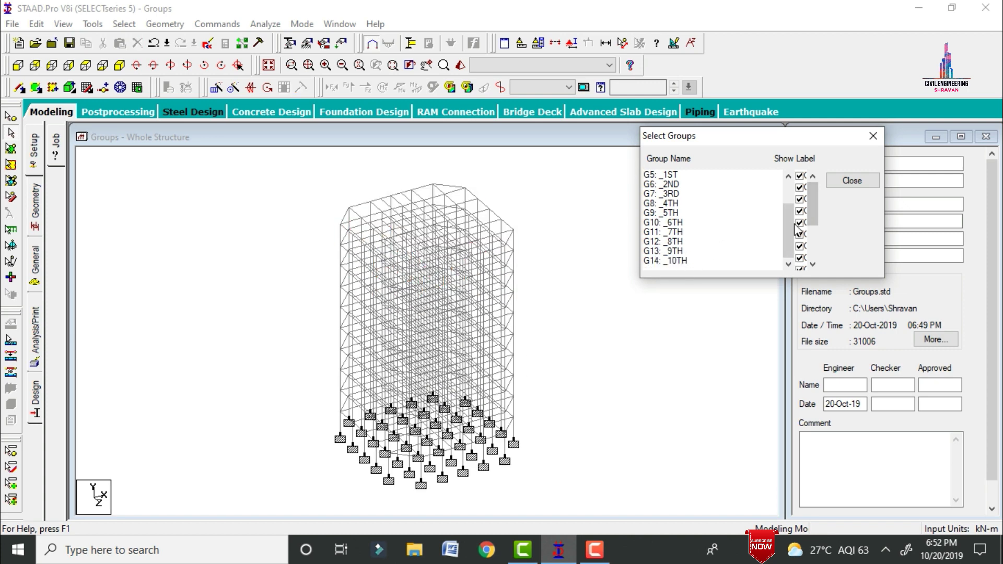
key("Home")
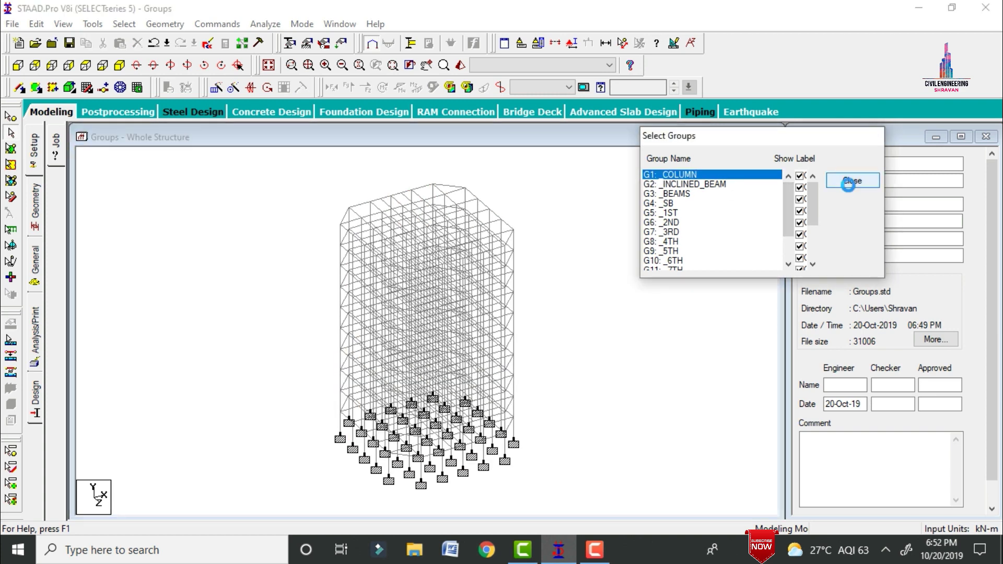
left_click(852, 180)
left_click(629, 288)
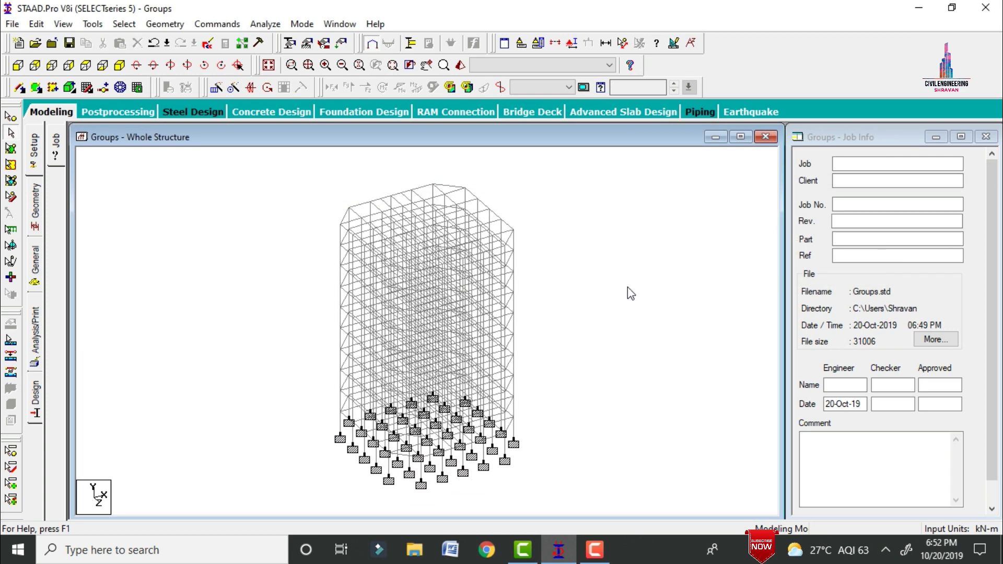